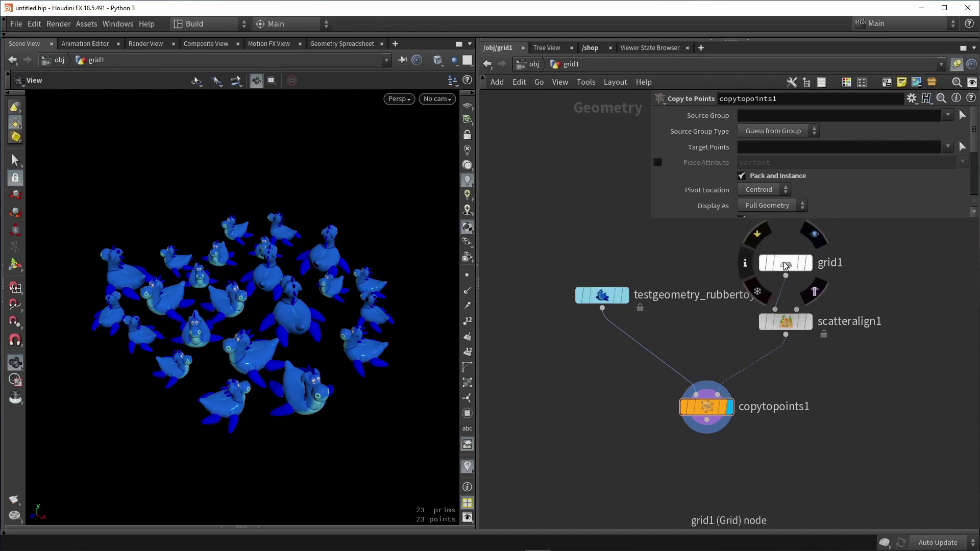
# - Reposition testgeometry_rubbertoy1 and copytopoints1 in the network to spread out the node layout
pyautogui.moveTo(786, 325)
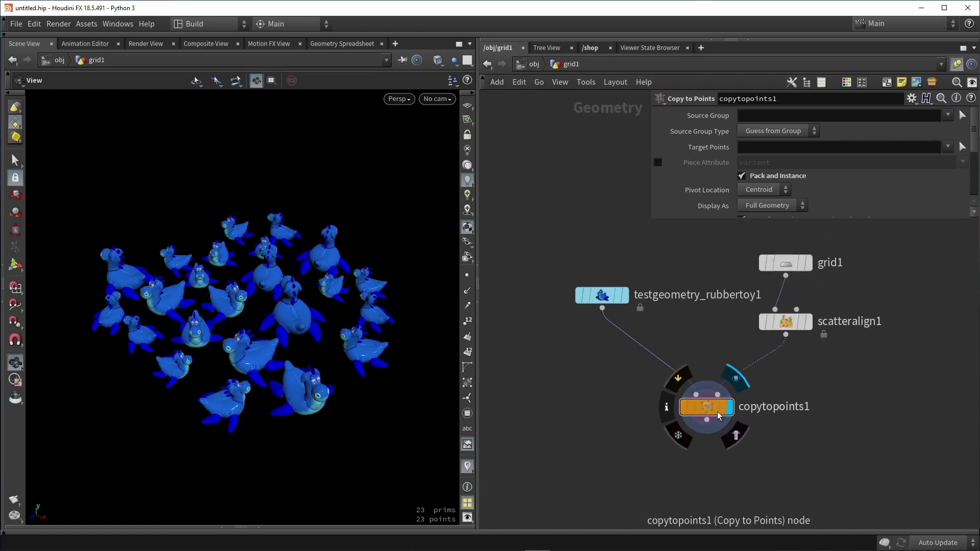
pyautogui.moveTo(600, 297)
pyautogui.moveTo(600, 298); pyautogui.dragTo(569, 299)
pyautogui.moveTo(708, 411)
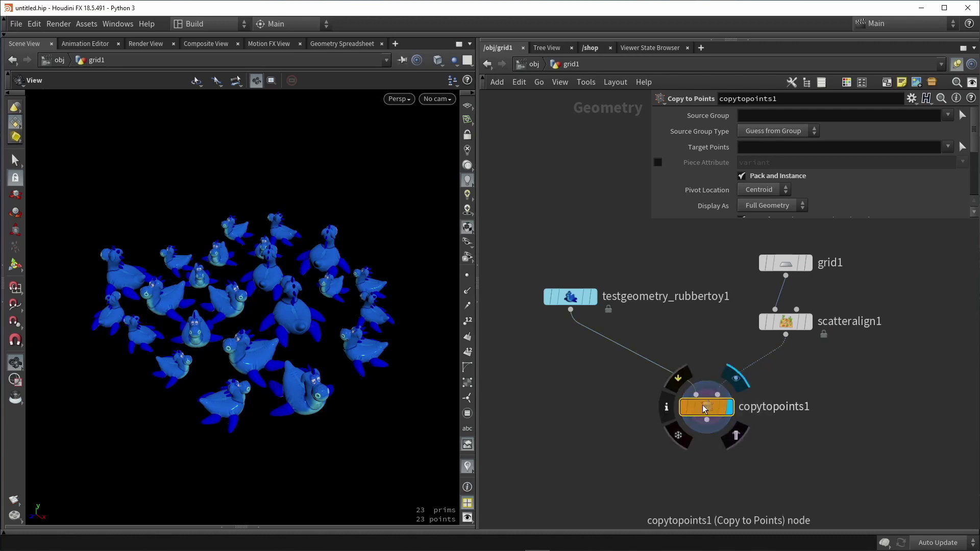
pyautogui.moveTo(705, 409); pyautogui.dragTo(679, 420)
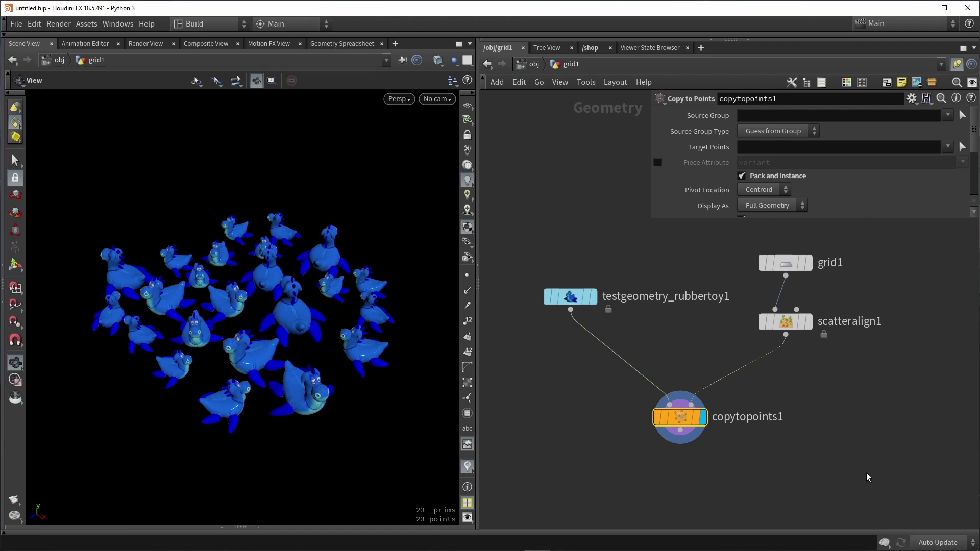
# - Turn all four nodes into a new digital asset with the operator name Instance_UE_CTP
pyautogui.moveTo(867, 475); pyautogui.dragTo(505, 211)
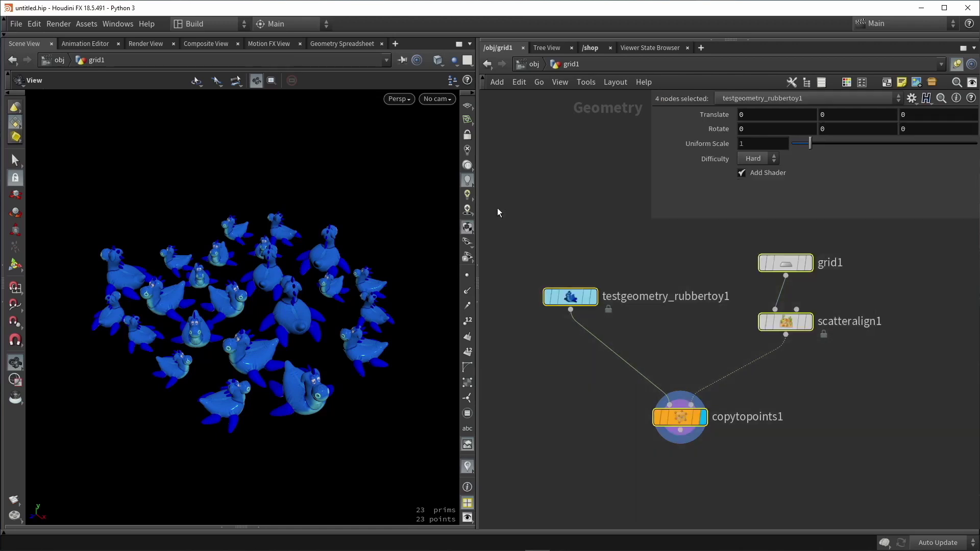
pyautogui.click(88, 24)
pyautogui.click(98, 44)
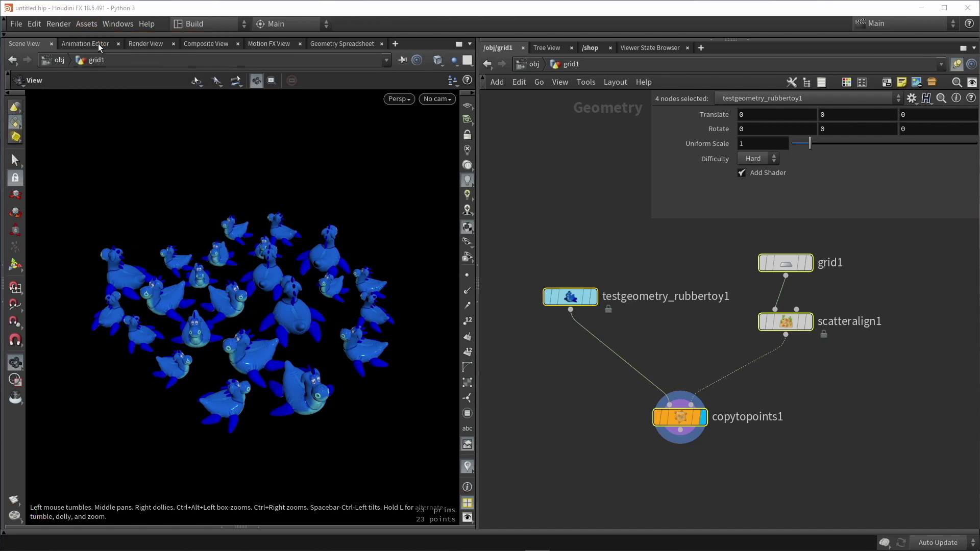
pyautogui.write('Instance_UE_CTP')
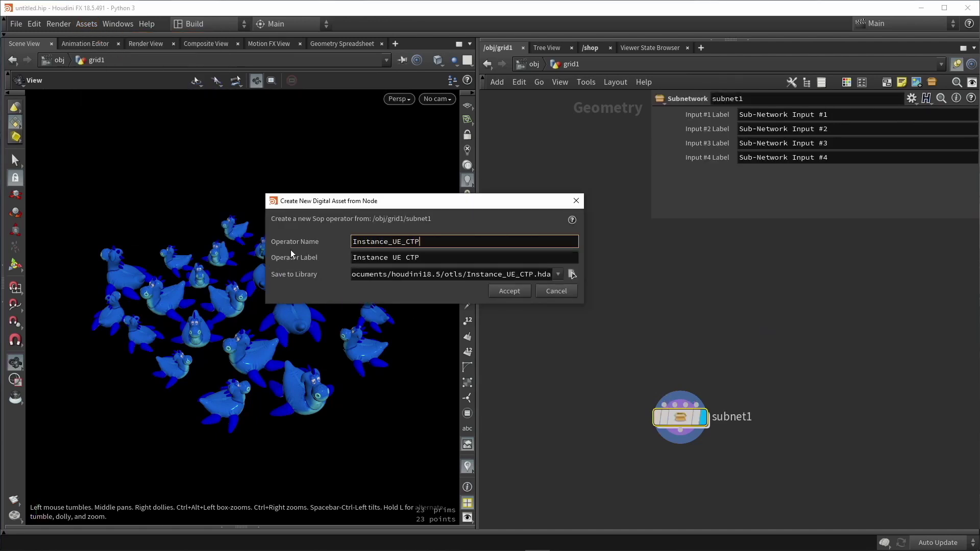
pyautogui.click(516, 294)
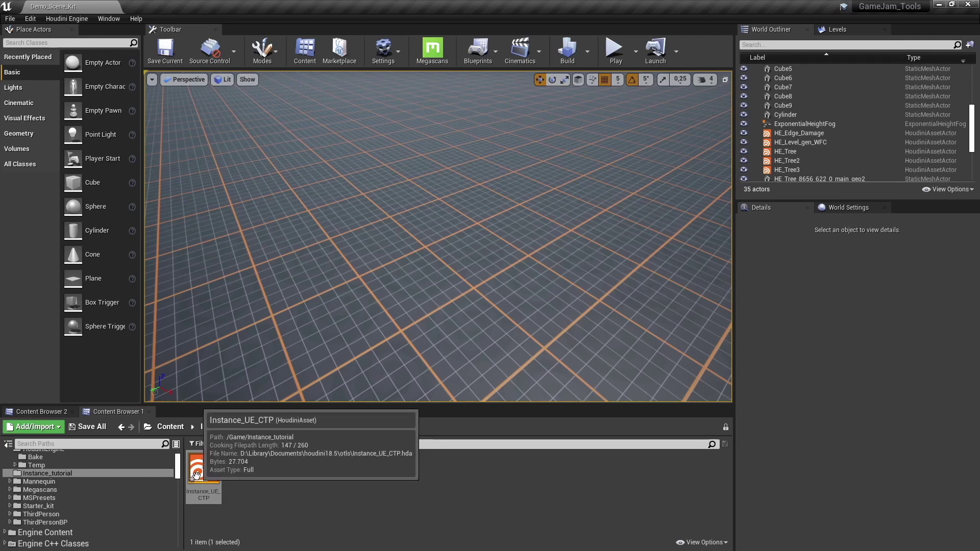
# - Switch to Unreal Editor and place the Instance_UE_CTP asset from the Instance_tutorial folder on the level's grid floor
pyautogui.moveTo(196, 475); pyautogui.dragTo(406, 211)
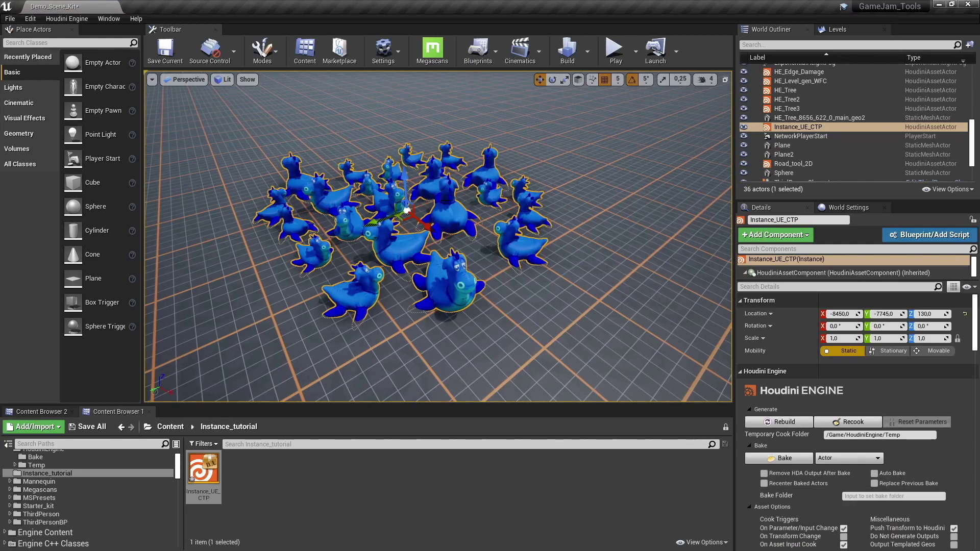
pyautogui.moveTo(465, 203); pyautogui.dragTo(408, 194, button='right')
pyautogui.press('w')
pyautogui.keyDown('alt'); pyautogui.moveTo(438, 204); pyautogui.dragTo(469, 225); pyautogui.keyUp('alt')
pyautogui.keyDown('alt'); pyautogui.moveTo(470, 225); pyautogui.dragTo(439, 224, button='right'); pyautogui.keyUp('alt')
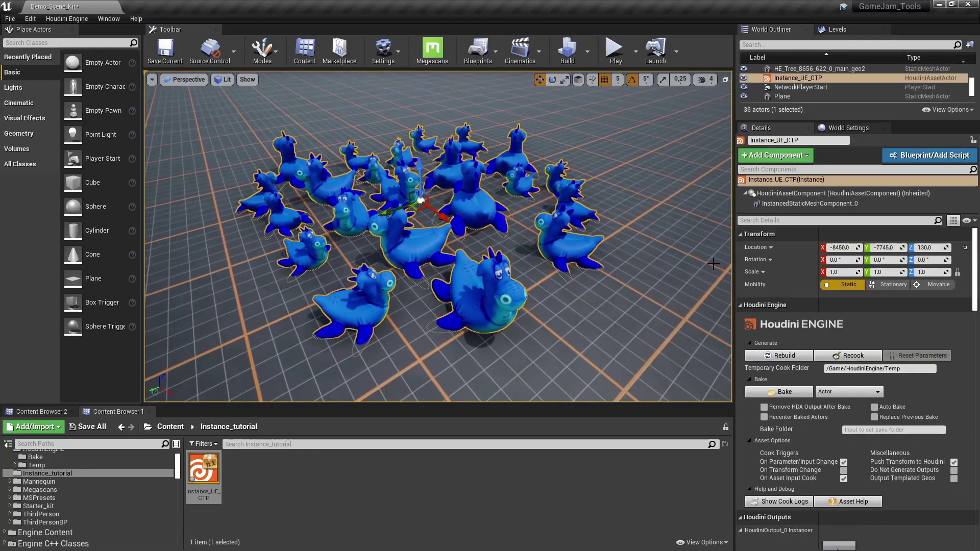
# - Examine the placed asset's Houdini outputs, including the details of its instanced static mesh
pyautogui.scroll(-3, 785, 285)
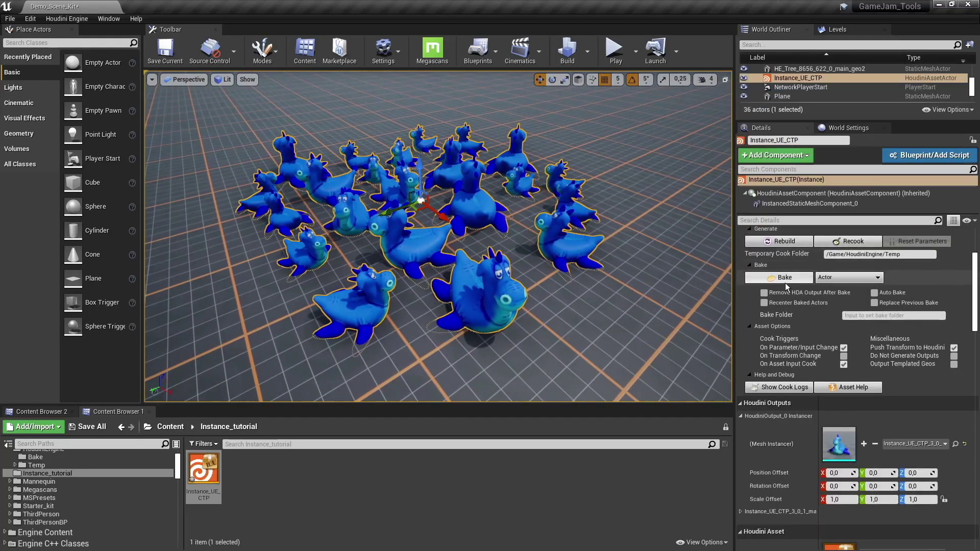
pyautogui.scroll(-5, 785, 283)
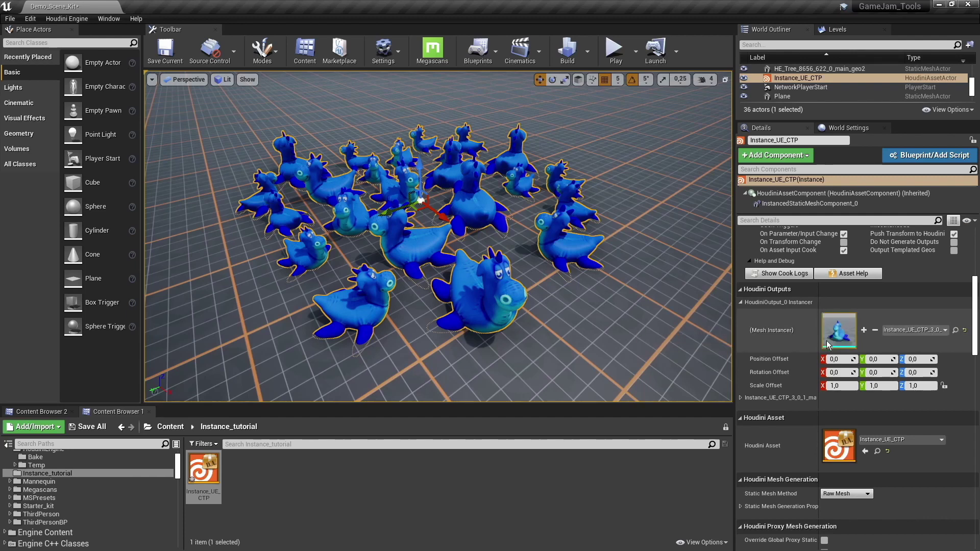
pyautogui.click(742, 397)
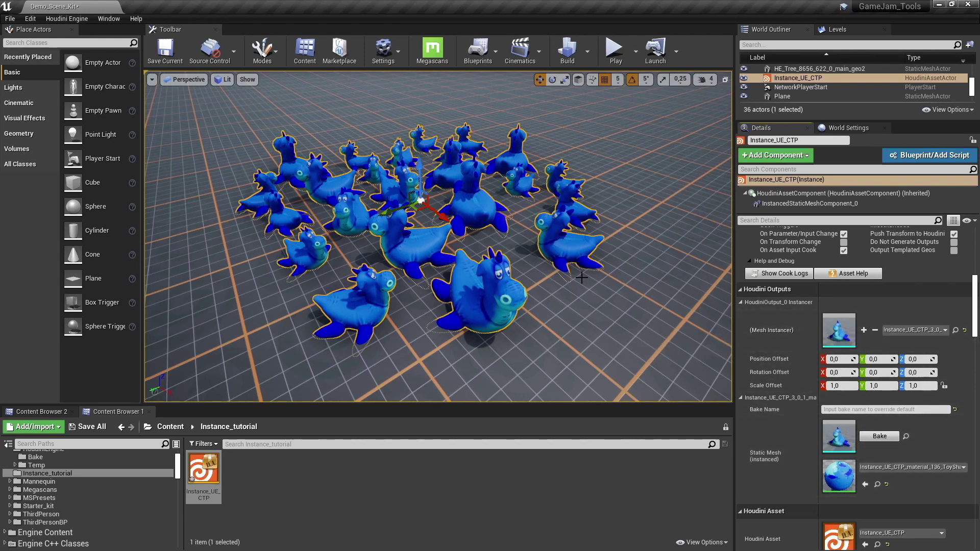
pyautogui.moveTo(581, 276)
pyautogui.mouseDown()
pyautogui.moveTo(557, 240)
pyautogui.moveTo(581, 275)
pyautogui.mouseUp()
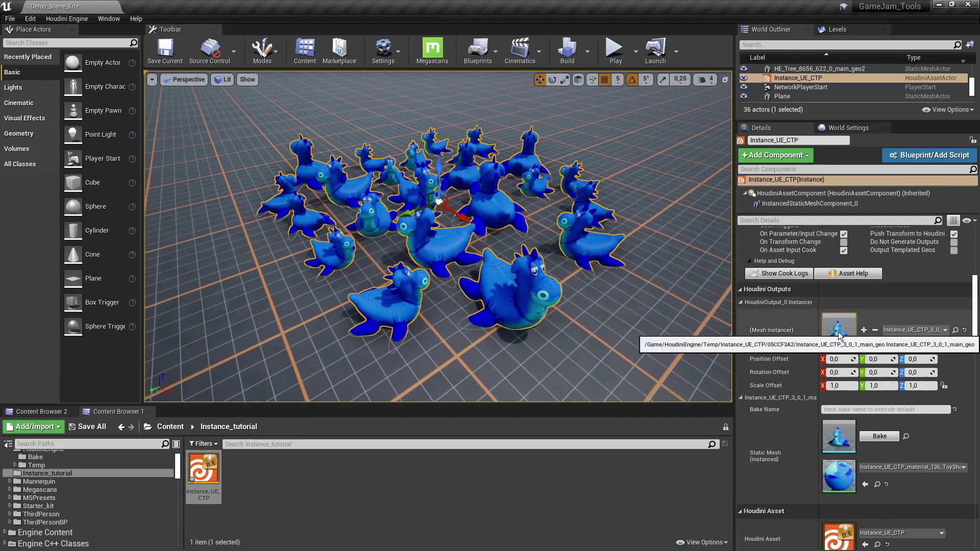
# - Replace the asset's instanced mesh with HE_Tree_3_0_0_main_geo from the HoudiniEngine Bake folder
pyautogui.scroll(1, 44, 479)
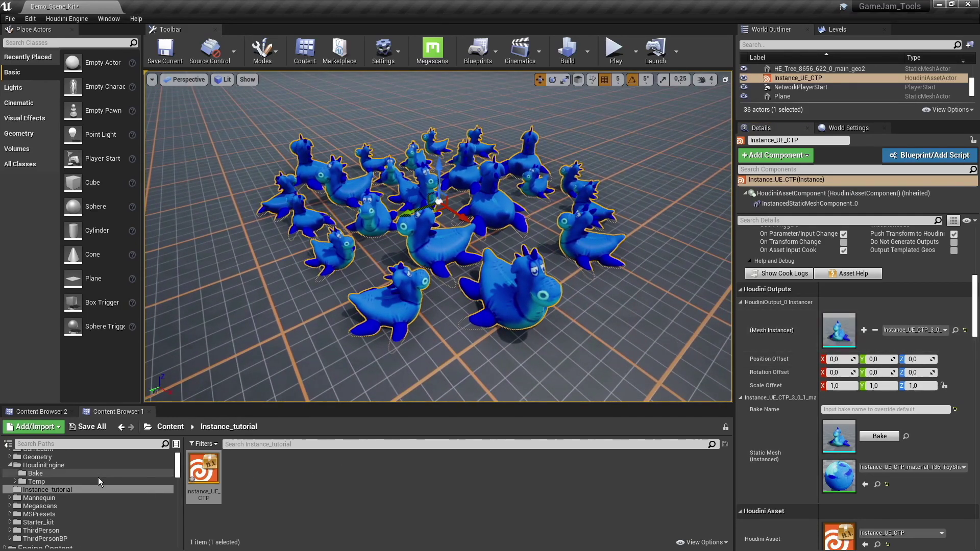
pyautogui.click(37, 473)
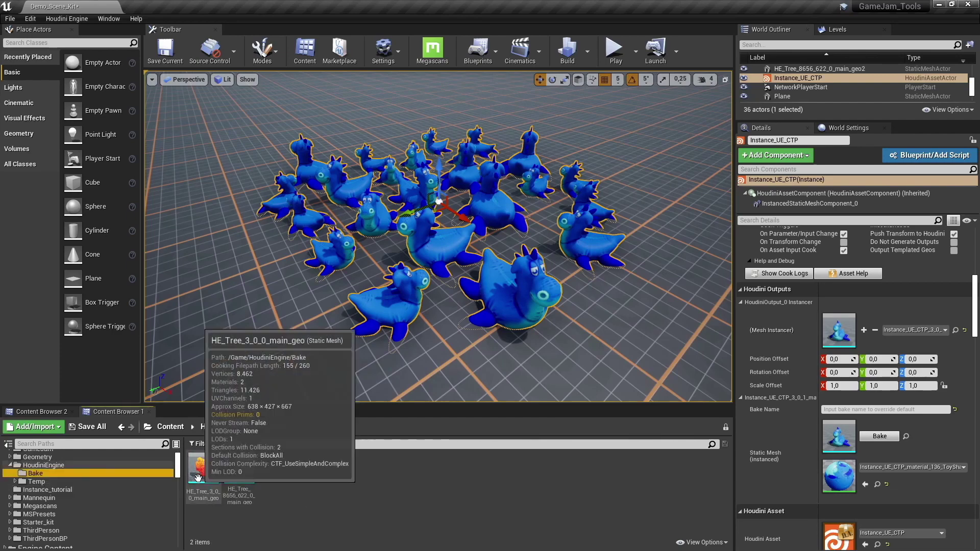
pyautogui.moveTo(198, 477); pyautogui.dragTo(838, 331)
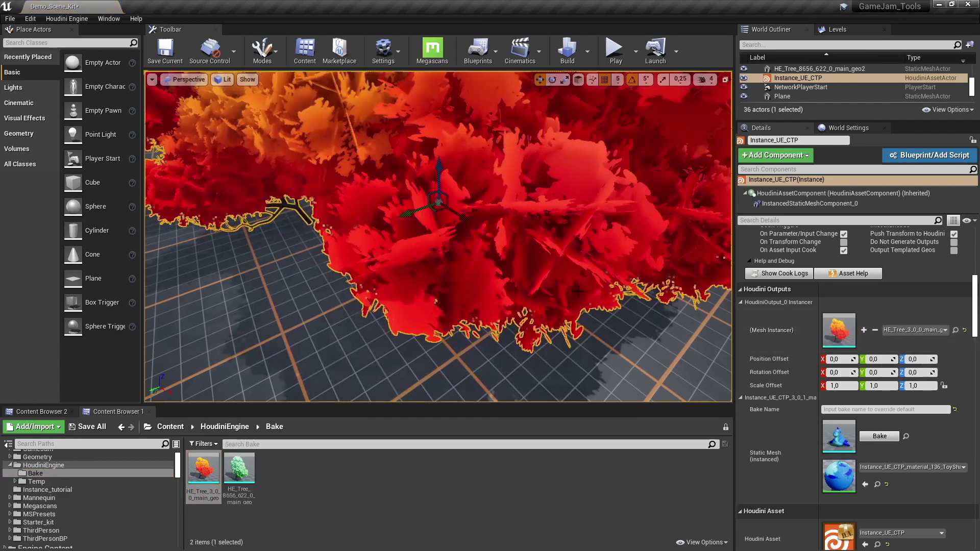
pyautogui.moveTo(438, 236); pyautogui.dragTo(408, 164, button='right')
pyautogui.moveTo(557, 278); pyautogui.dragTo(574, 291, button='right')
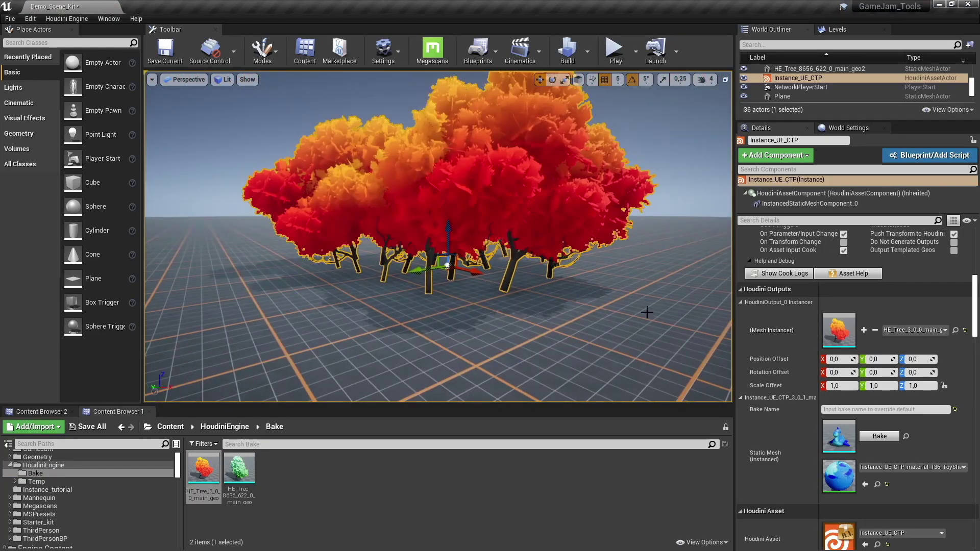
# - Add a second instancer mesh to the output, assign HE_Tree_8656_622_0_main_geo to it, and inspect the mixed trees
pyautogui.click(865, 331)
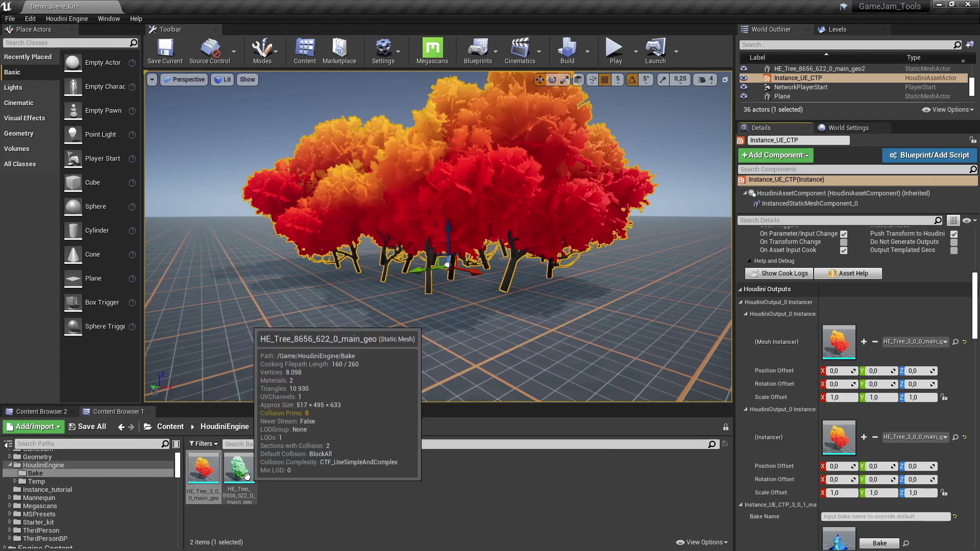
pyautogui.moveTo(239, 467); pyautogui.dragTo(838, 435)
pyautogui.moveTo(626, 320); pyautogui.dragTo(568, 287, button='right')
pyautogui.press('g')
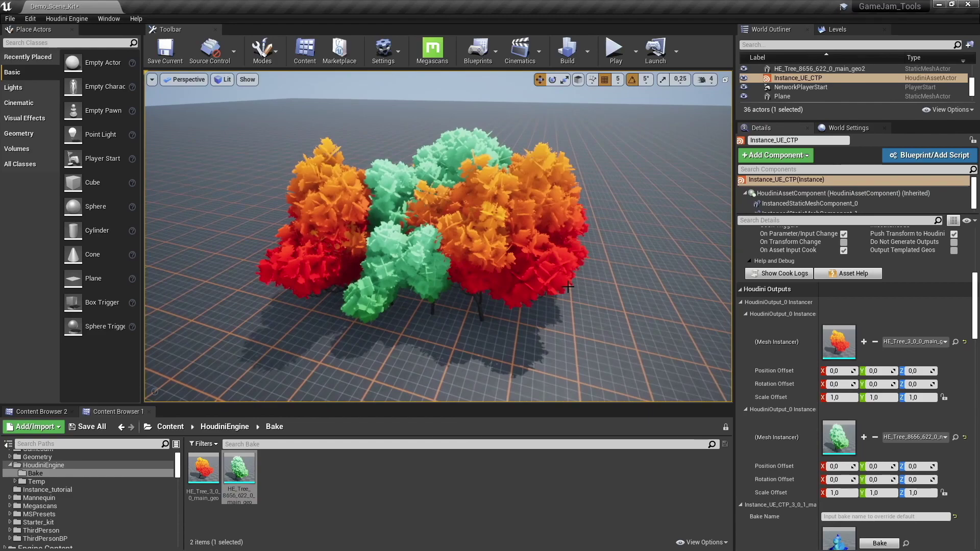
pyautogui.press('w')
pyautogui.moveTo(568, 286); pyautogui.dragTo(613, 197, button='right')
pyautogui.press('q')
pyautogui.press('s')
pyautogui.press('w')
pyautogui.moveTo(548, 254); pyautogui.dragTo(519, 280, button='right')
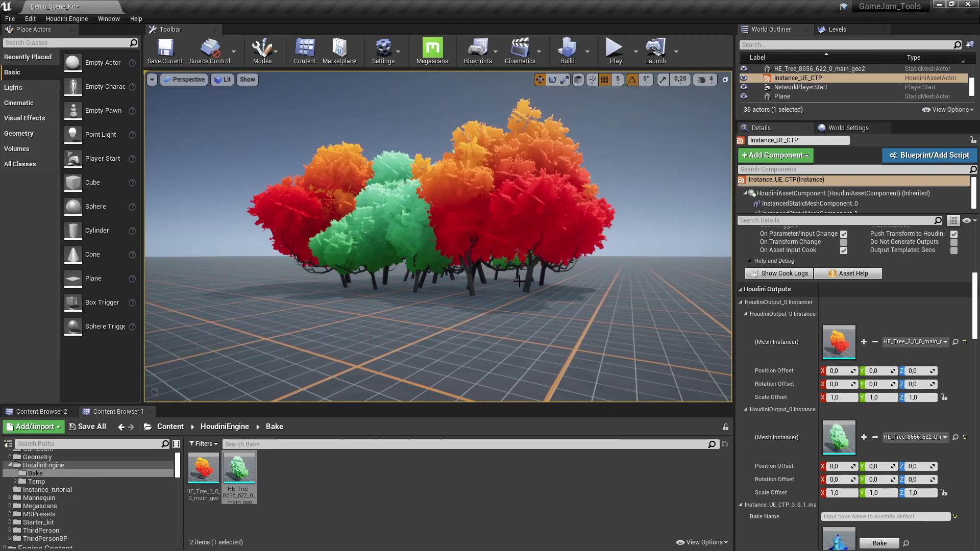
pyautogui.click(288, 483)
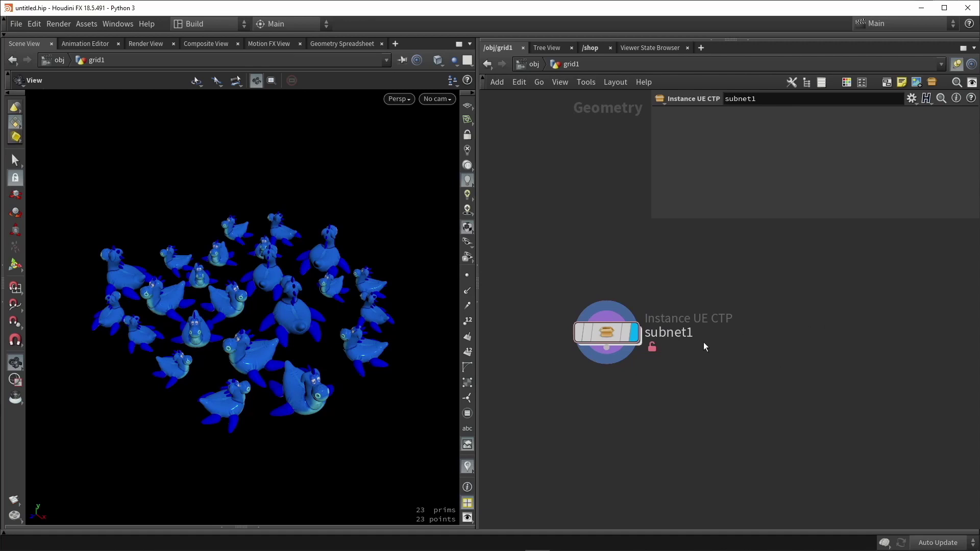
# - Switch to Houdini and copy grid1 and scatteralign1 from inside the Instance UE CTP subnet to the parent grid1 network
pyautogui.doubleClick(611, 332)
pyautogui.moveTo(775, 305); pyautogui.dragTo(629, 358, button='middle')
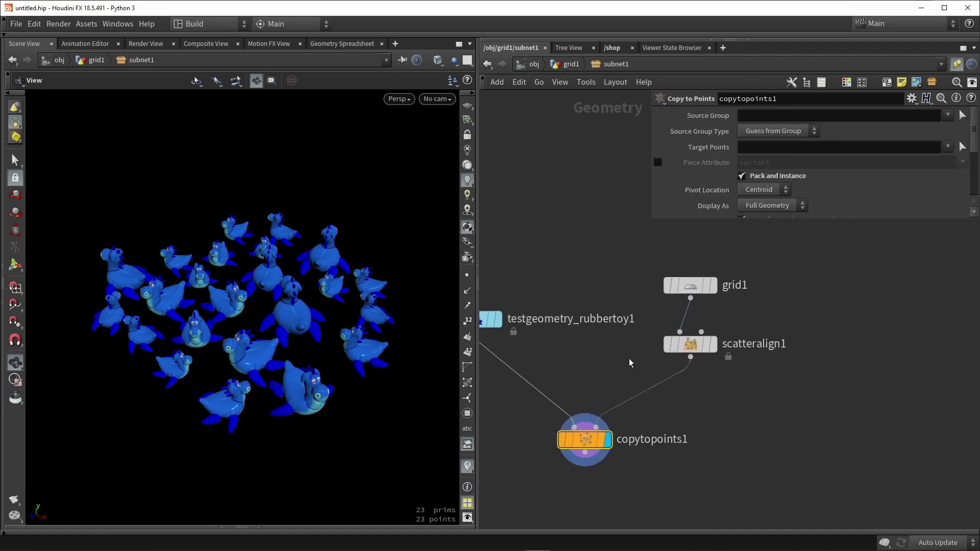
pyautogui.moveTo(768, 382); pyautogui.dragTo(633, 259)
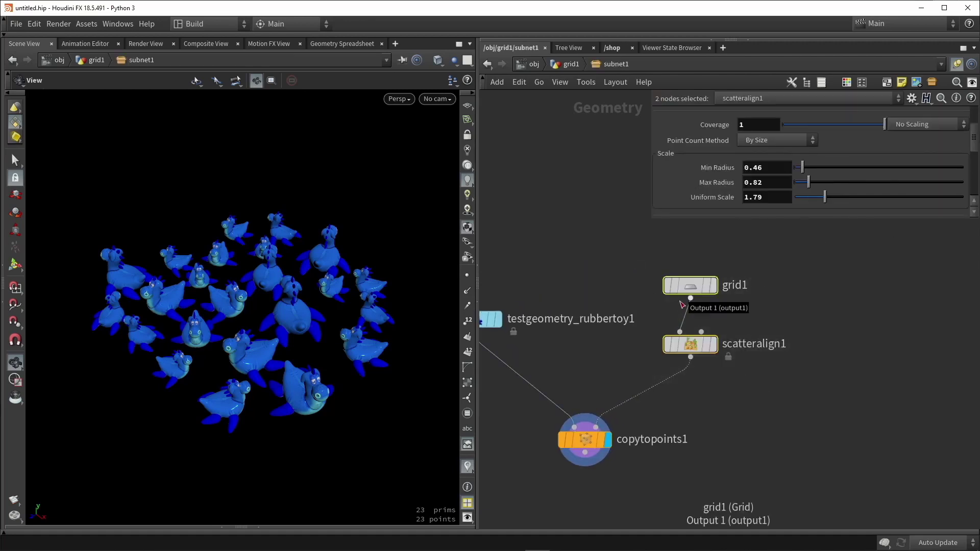
pyautogui.hotkey('ctrl', 'c')
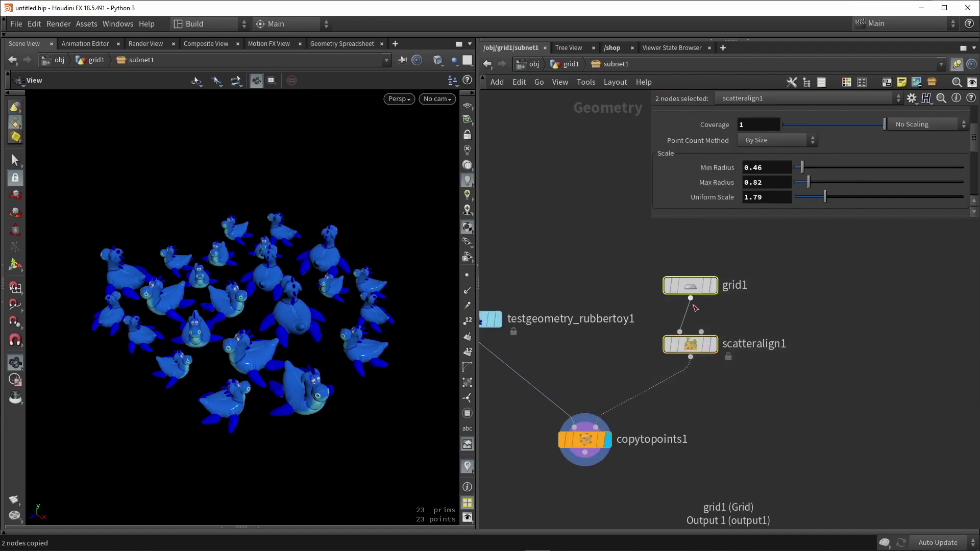
pyautogui.click(568, 63)
pyautogui.moveTo(789, 352); pyautogui.dragTo(743, 339, button='middle')
pyautogui.hotkey('ctrl', 'v')
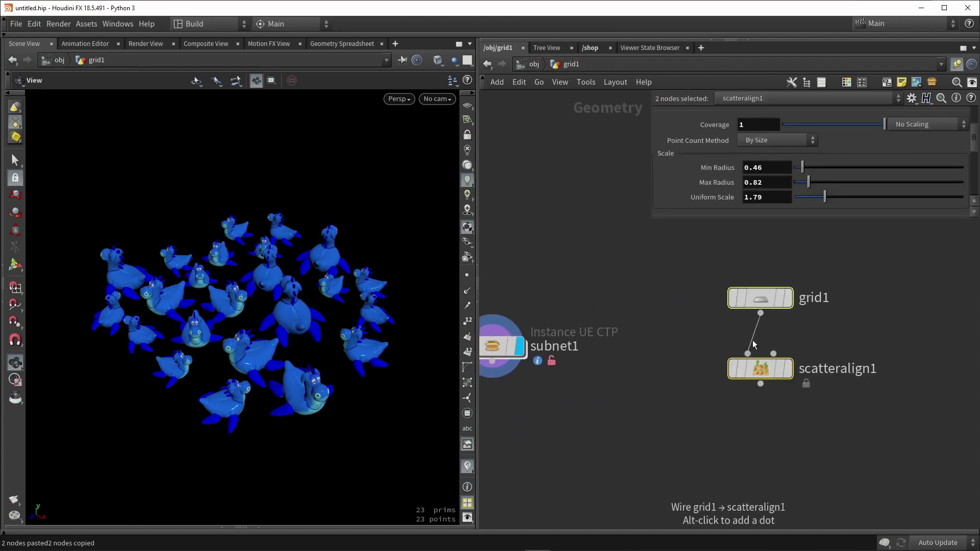
# - Move the pasted nodes away from the subnet and display the scatteralign1 result
pyautogui.scroll(-2, 630, 338)
pyautogui.moveTo(632, 277); pyautogui.dragTo(717, 396)
pyautogui.moveTo(697, 357); pyautogui.dragTo(855, 367)
pyautogui.click(776, 353)
pyautogui.moveTo(794, 351); pyautogui.dragTo(678, 340, button='middle')
pyautogui.click(757, 353)
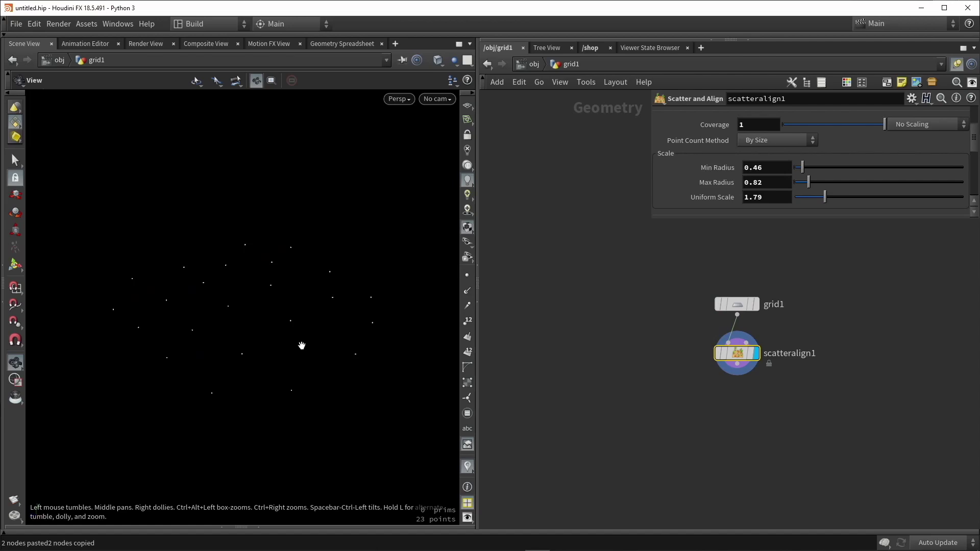
# - Add an Attribute Create node below scatteralign1, connect it to that node's output, and display its result
pyautogui.moveTo(803, 396); pyautogui.dragTo(674, 377, button='middle')
pyautogui.press('Tab')
pyautogui.write('creat')
pyautogui.press('Return')
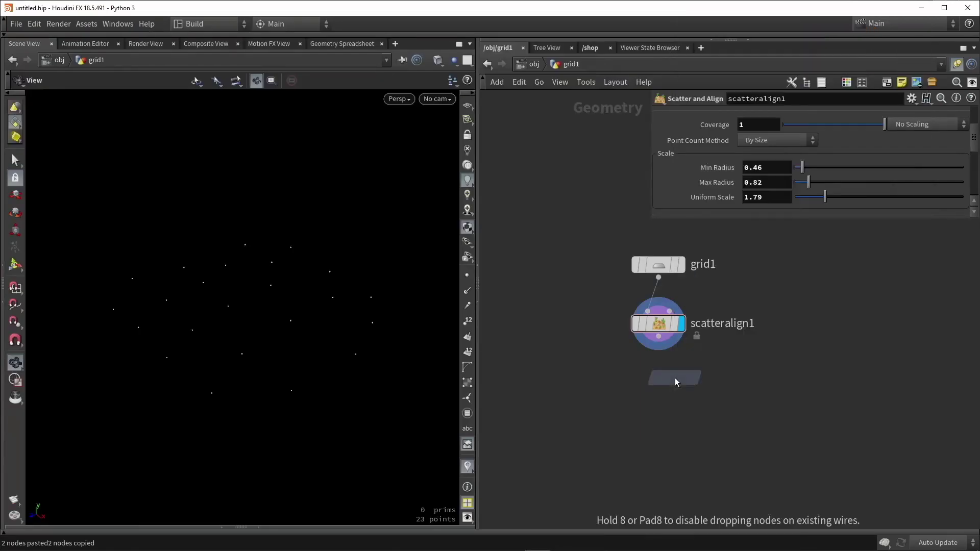
pyautogui.click(675, 379)
pyautogui.scroll(2, 658, 338)
pyautogui.moveTo(661, 337); pyautogui.dragTo(685, 379)
pyautogui.moveTo(684, 398); pyautogui.dragTo(666, 430)
pyautogui.click(703, 371)
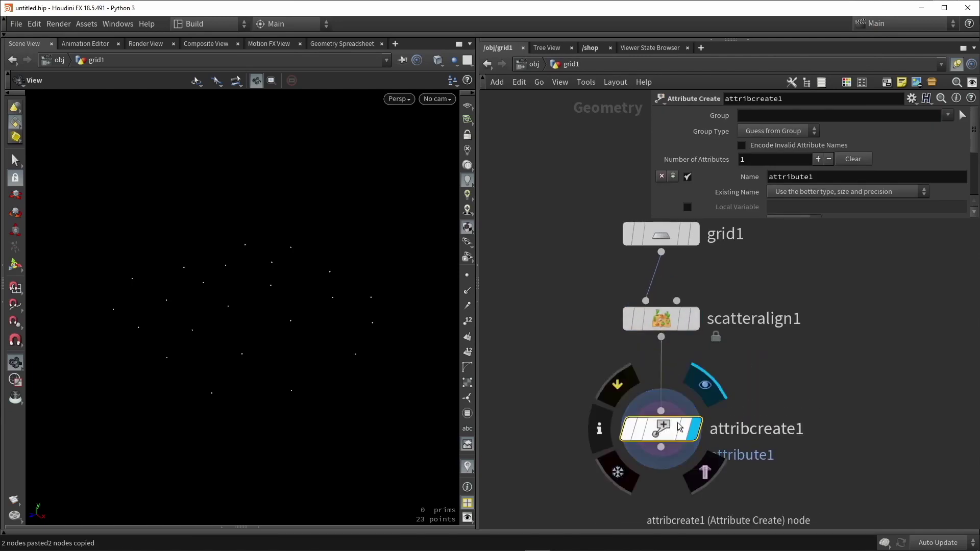
# - Enlarge the parameter area and name the new attribute unreal_instance
pyautogui.moveTo(652, 226)
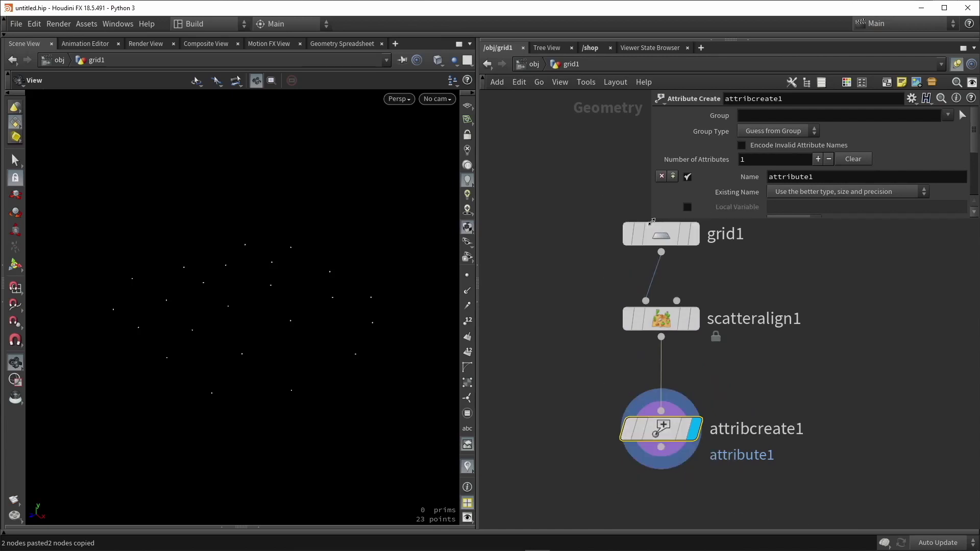
pyautogui.moveTo(653, 219); pyautogui.dragTo(540, 278)
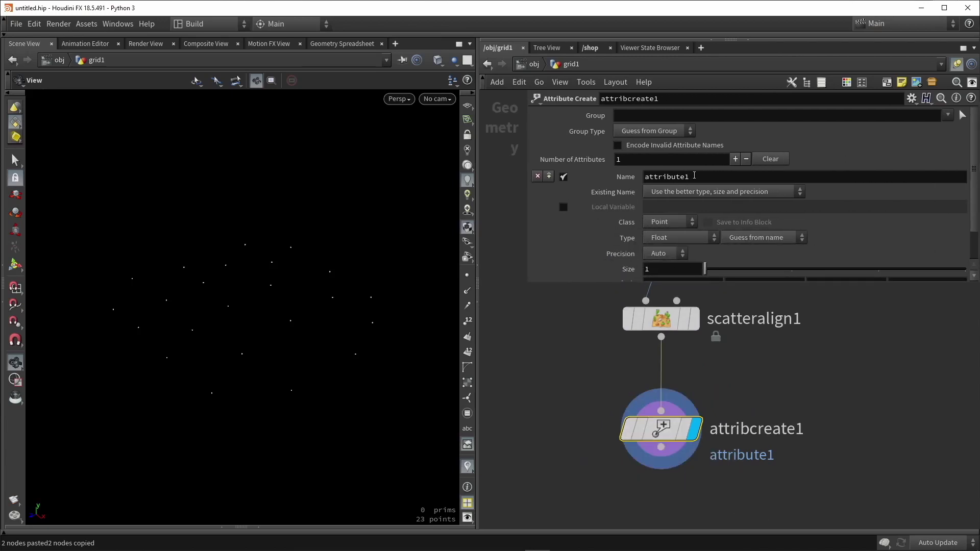
pyautogui.doubleClick(690, 177)
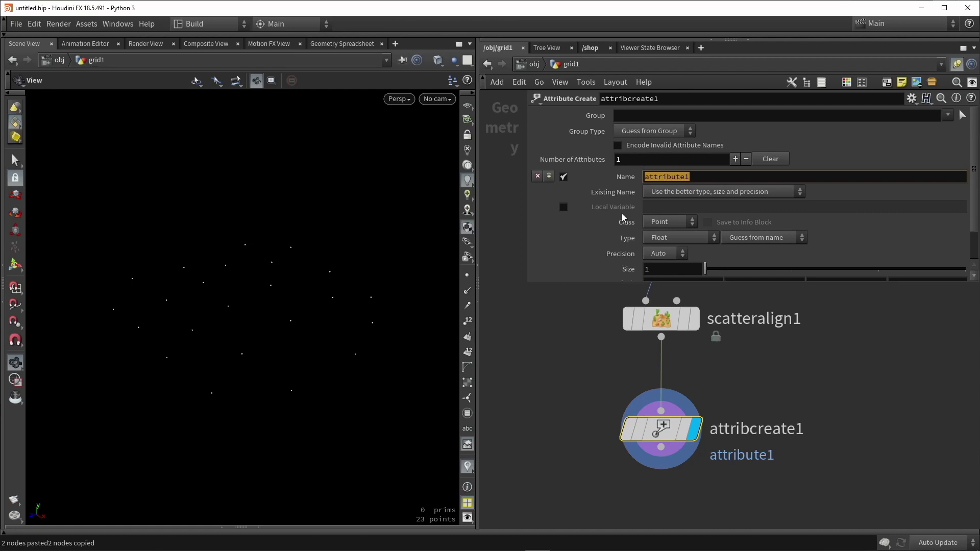
pyautogui.write('unreal_instance')
pyautogui.press('Return')
# - Set the unreal_instance attribute's type to String
pyautogui.scroll(-1, 621, 215)
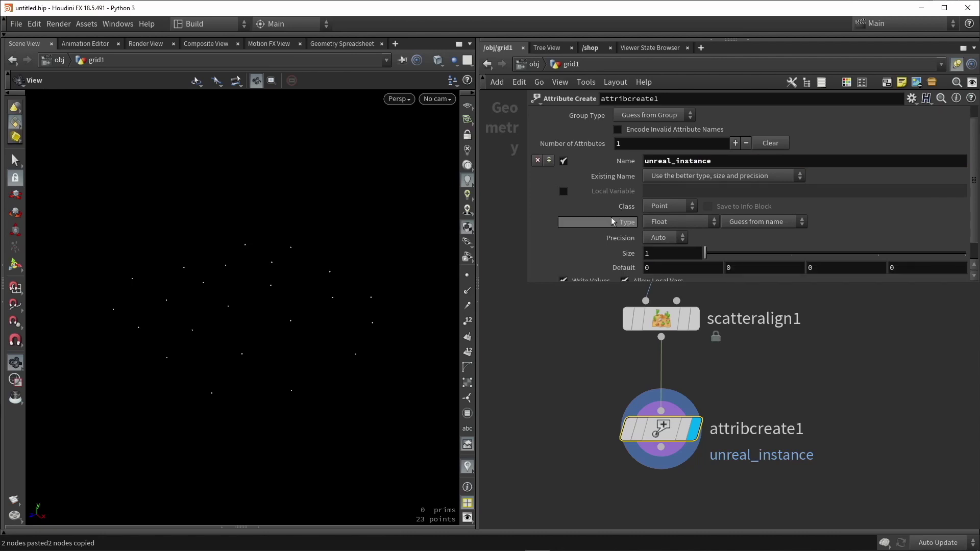
pyautogui.scroll(-1, 592, 220)
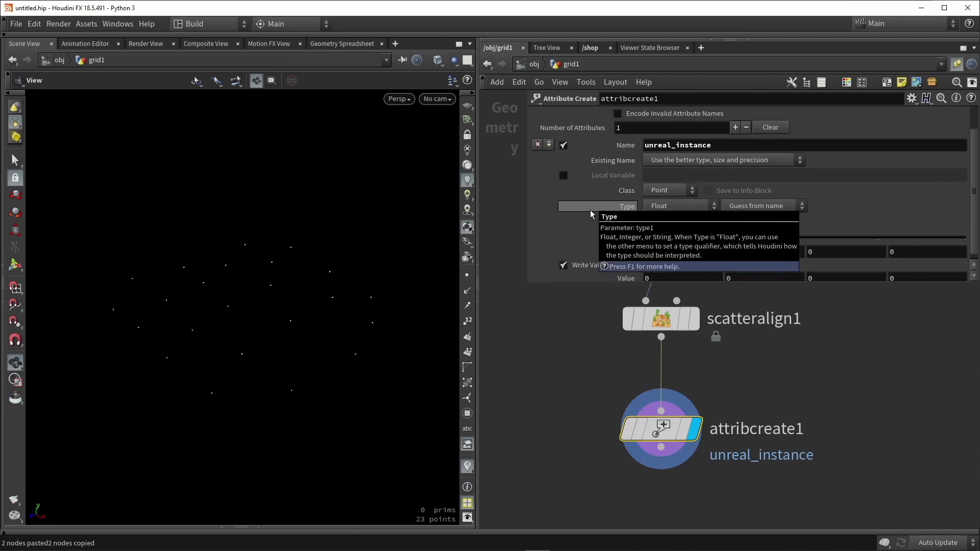
pyautogui.click(700, 206)
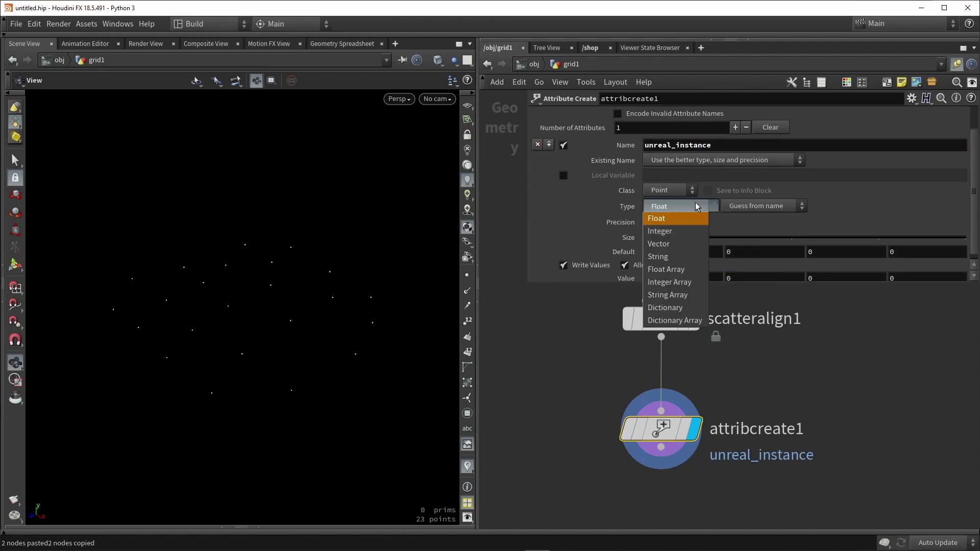
pyautogui.click(658, 258)
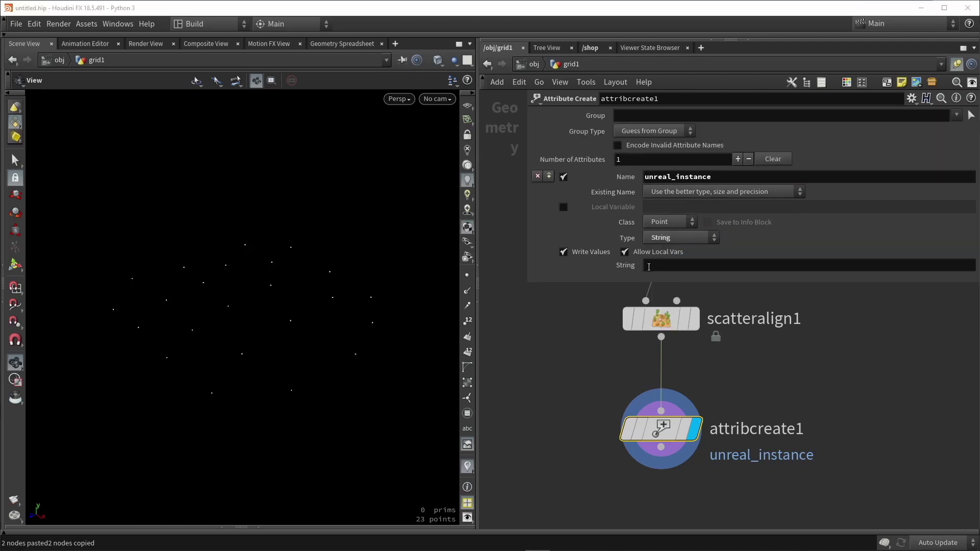
# - Copy the reference of HE_Tree_3_0_0_main_geo from Unreal's Bake folder and paste it as the attribute's string value in Houdini
pyautogui.click(825, 269)
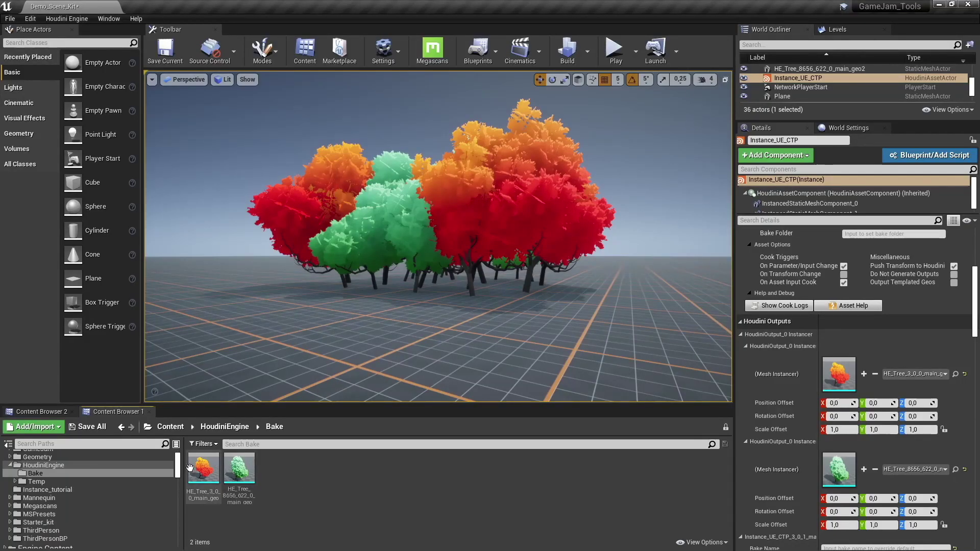
pyautogui.rightClick(196, 467)
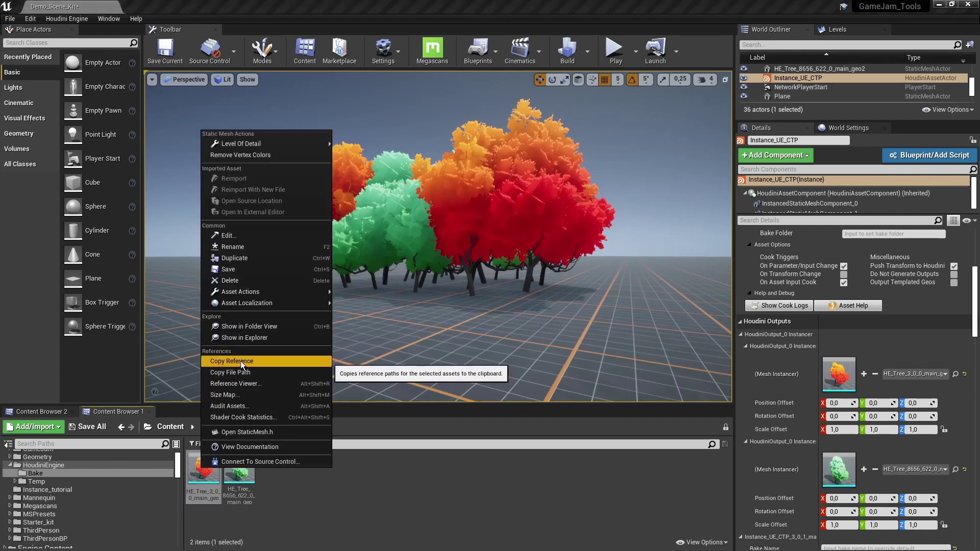
pyautogui.click(246, 360)
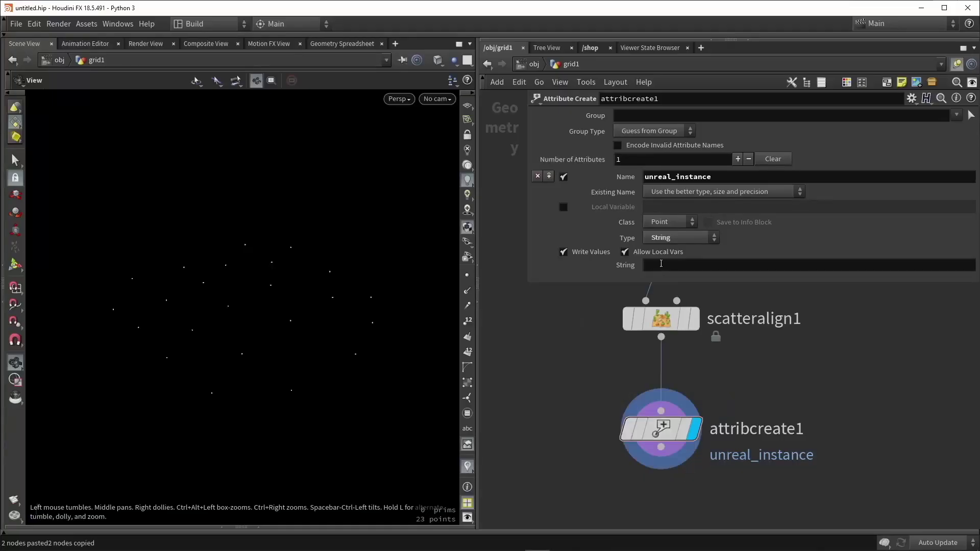
pyautogui.click(735, 265)
pyautogui.hotkey('ctrl', 'v')
pyautogui.click(830, 362)
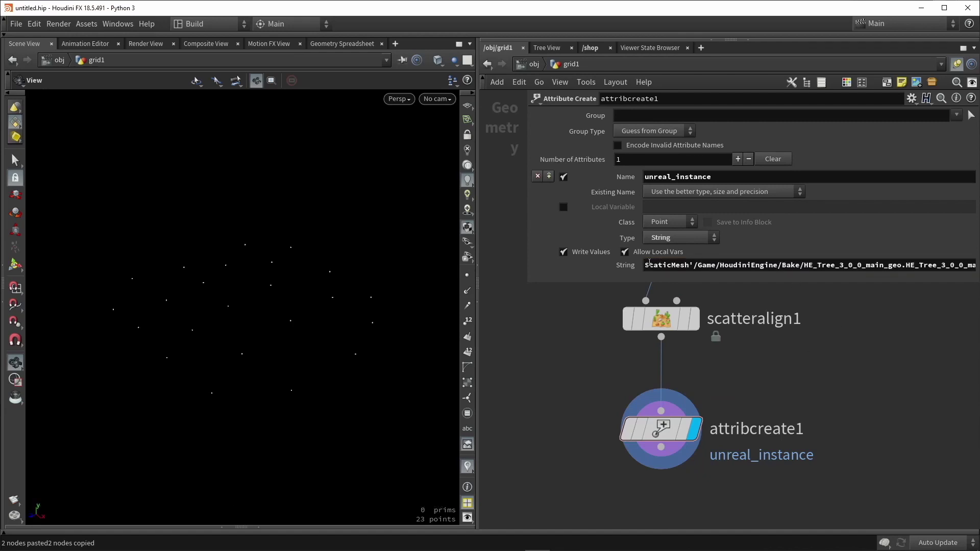
# - Inspect the unreal_instance values on attribcreate1's points in the Geometry Spreadsheet and return to the scene view
pyautogui.scroll(-1, 820, 357)
pyautogui.moveTo(820, 356); pyautogui.dragTo(754, 366, button='middle')
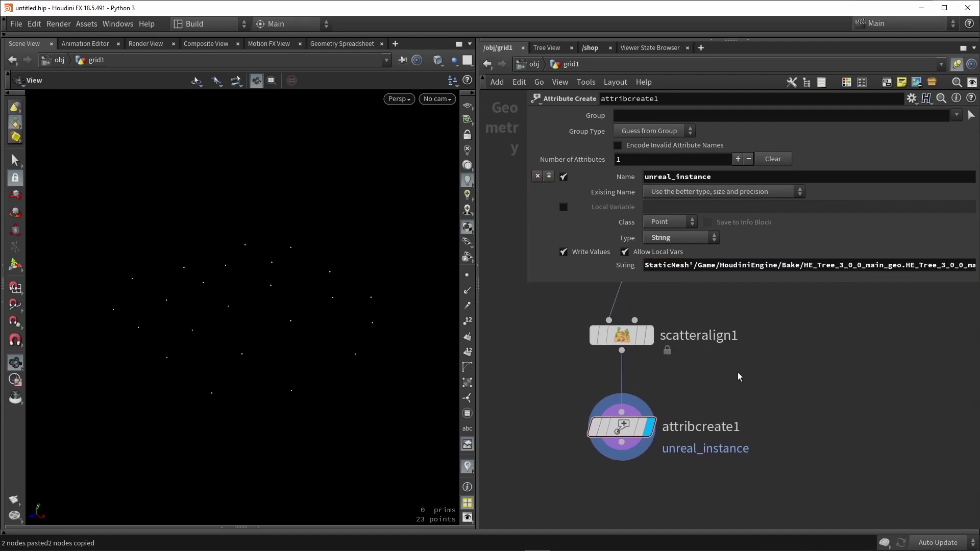
pyautogui.click(622, 428)
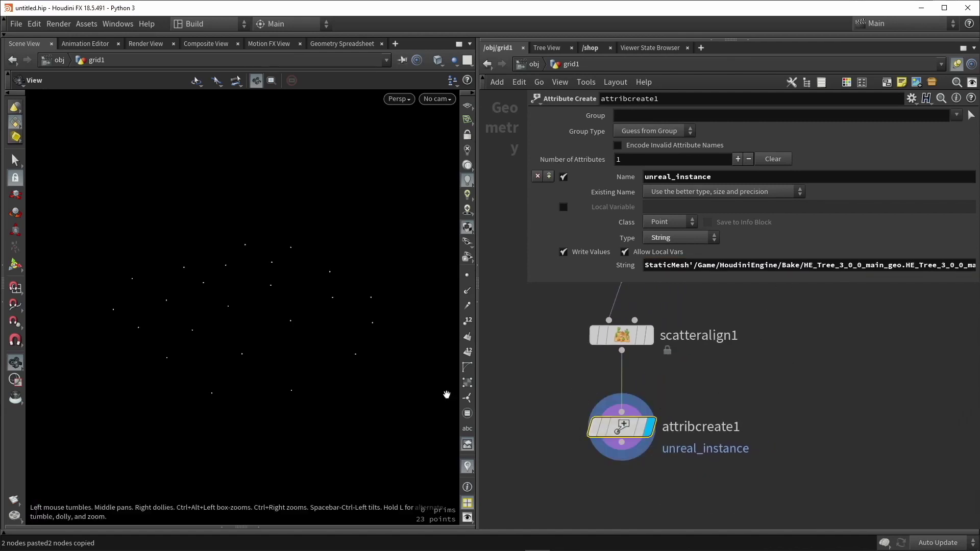
pyautogui.click(327, 45)
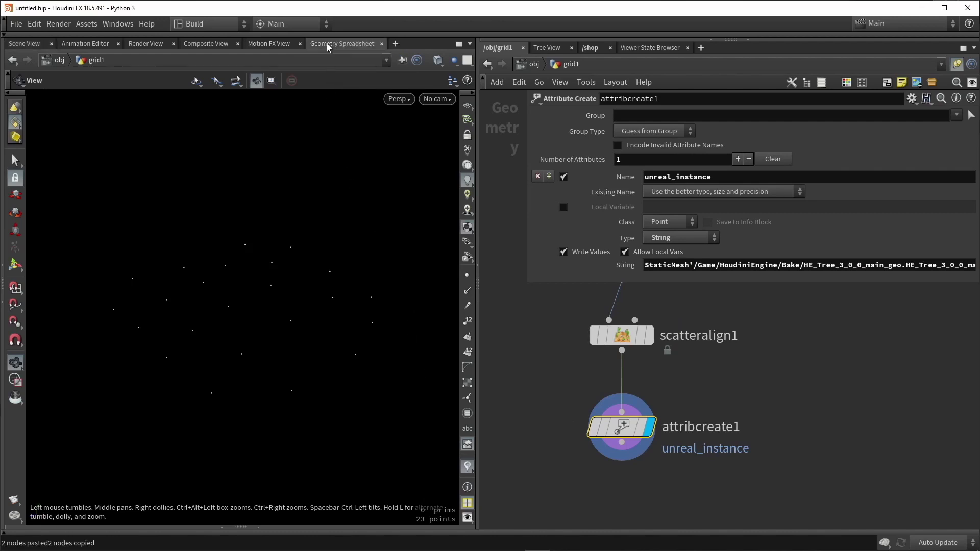
pyautogui.scroll(-5, 204, 480)
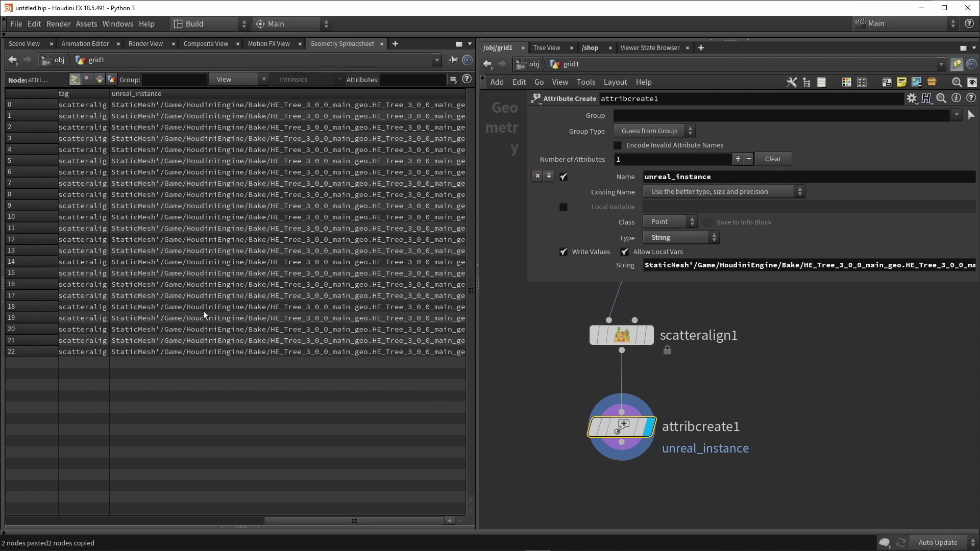
pyautogui.click(36, 44)
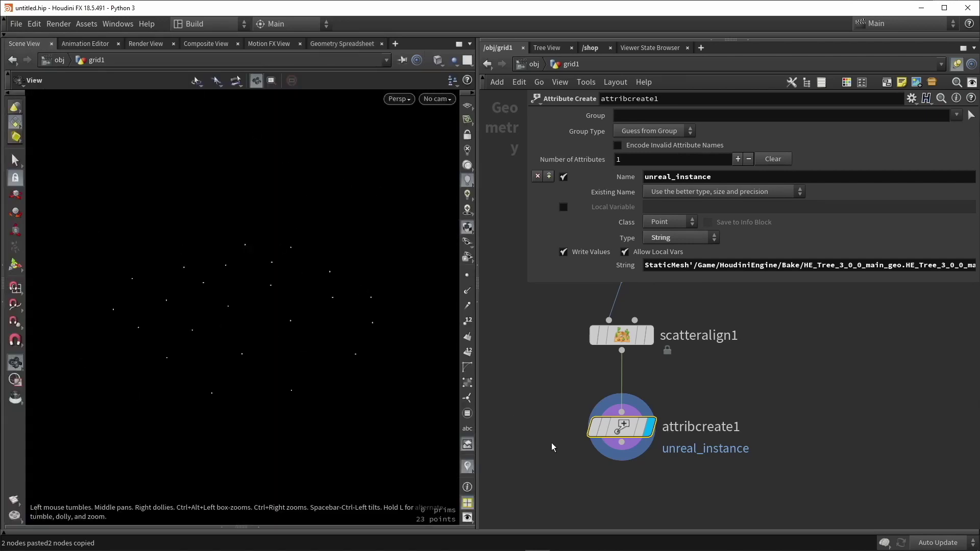
# - Create a new digital asset named instance_UE_Attributes from the grid1, scatteralign1 and attribcreate1 nodes
pyautogui.scroll(-3, 543, 452)
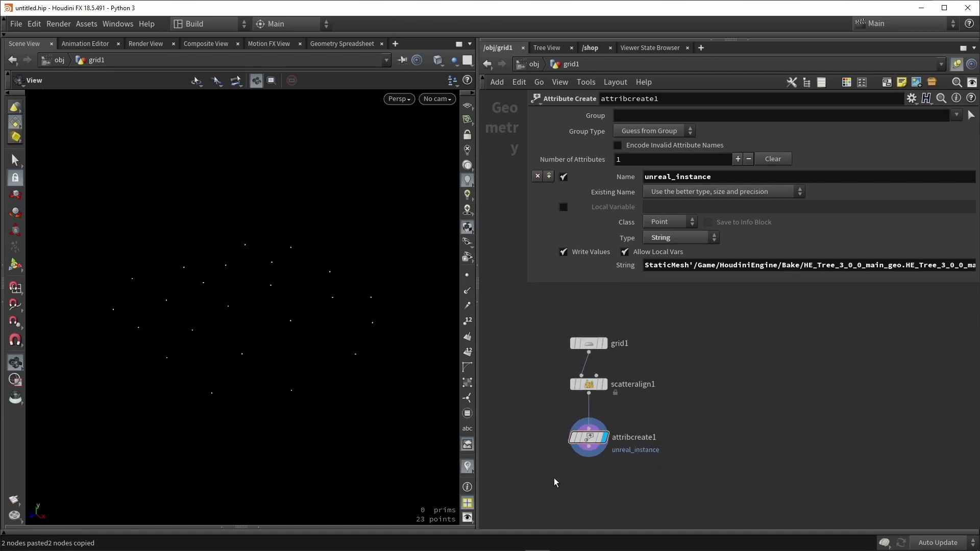
pyautogui.moveTo(622, 481); pyautogui.dragTo(558, 323)
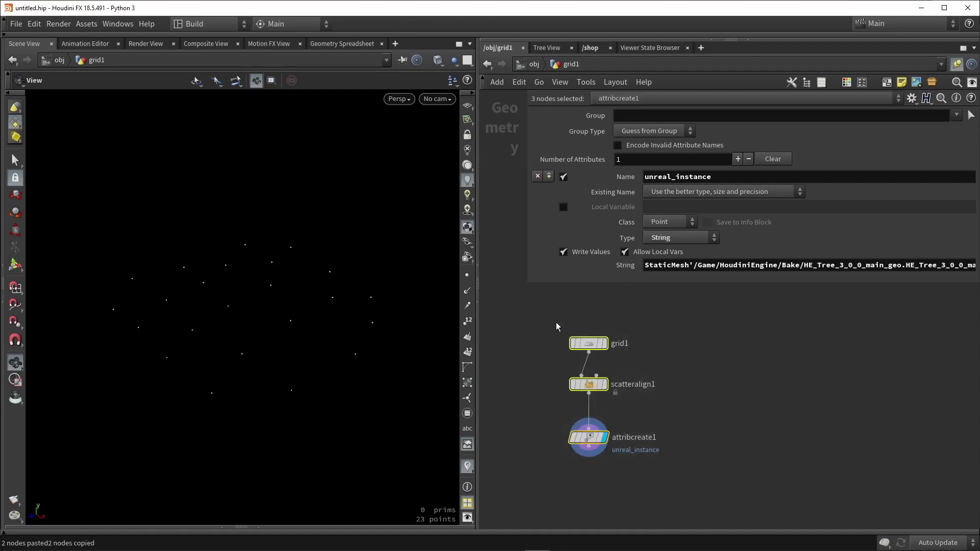
pyautogui.click(86, 24)
pyautogui.click(128, 35)
pyautogui.write('instance_UE_Attributes')
pyautogui.click(525, 292)
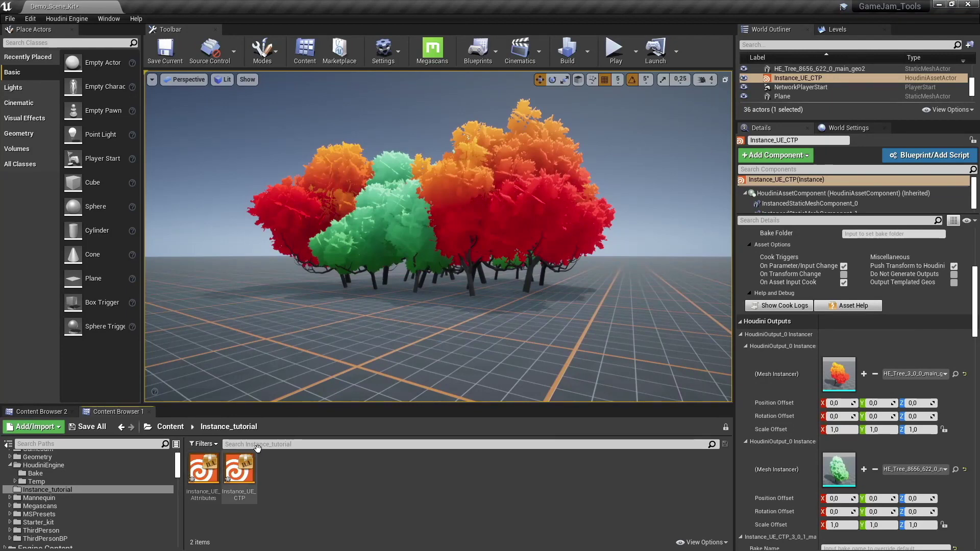
# - In Unreal, place the instance_UE_Attributes asset in the level beside the existing tree group and frame it
pyautogui.moveTo(230, 387)
pyautogui.mouseDown(button='right')
pyautogui.moveTo(240, 398)
pyautogui.moveTo(215, 398)
pyautogui.mouseUp(button='right')
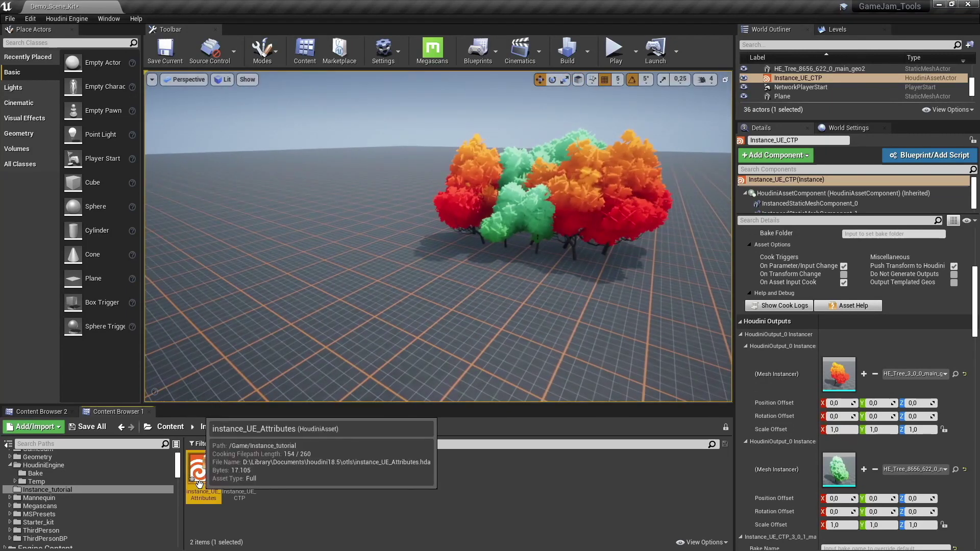
pyautogui.moveTo(203, 470); pyautogui.dragTo(324, 278)
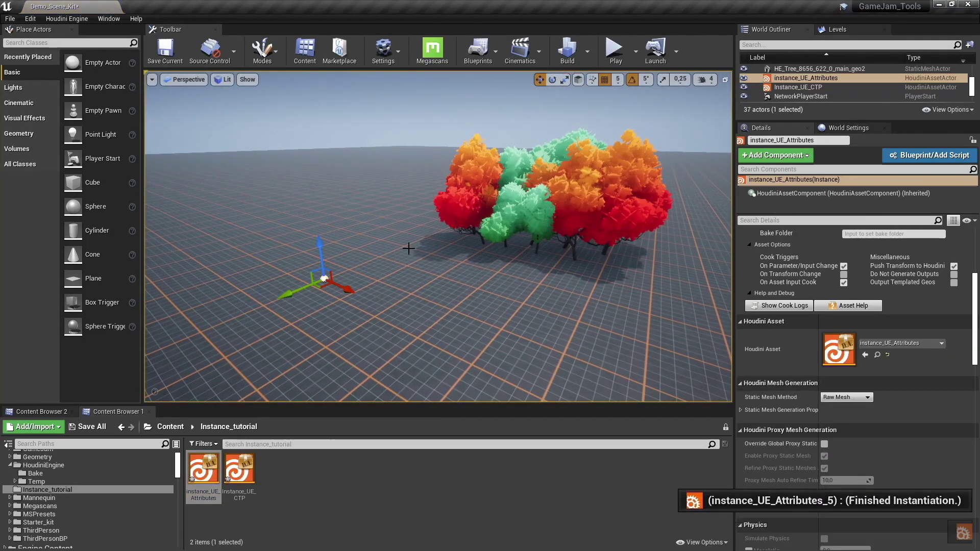
pyautogui.press('f')
pyautogui.keyDown('alt'); pyautogui.moveTo(324, 278); pyautogui.dragTo(428, 240); pyautogui.keyUp('alt')
pyautogui.scroll(-4, 442, 267)
pyautogui.press('g')
pyautogui.moveTo(688, 322); pyautogui.dragTo(688, 318, button='middle')
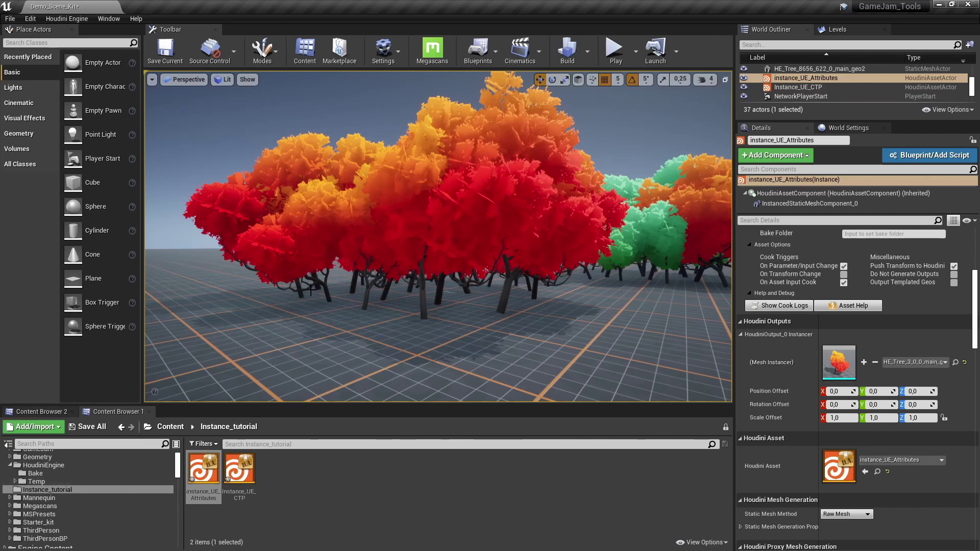
# - Select the Instance_UE_CTP actor and reset both of its mesh instancers to their default mesh
pyautogui.moveTo(310, 290); pyautogui.dragTo(337, 289, button='right')
pyautogui.click(536, 235)
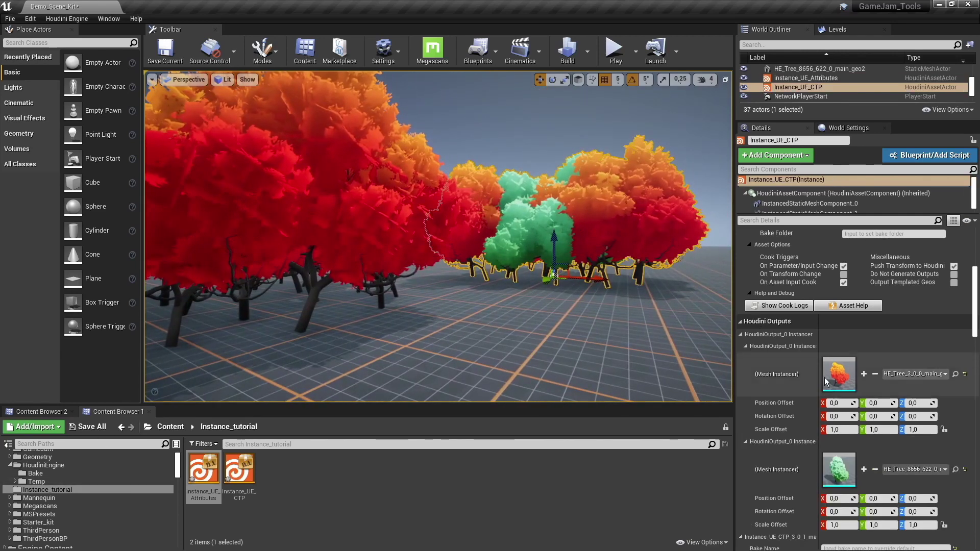
pyautogui.scroll(-5, 832, 397)
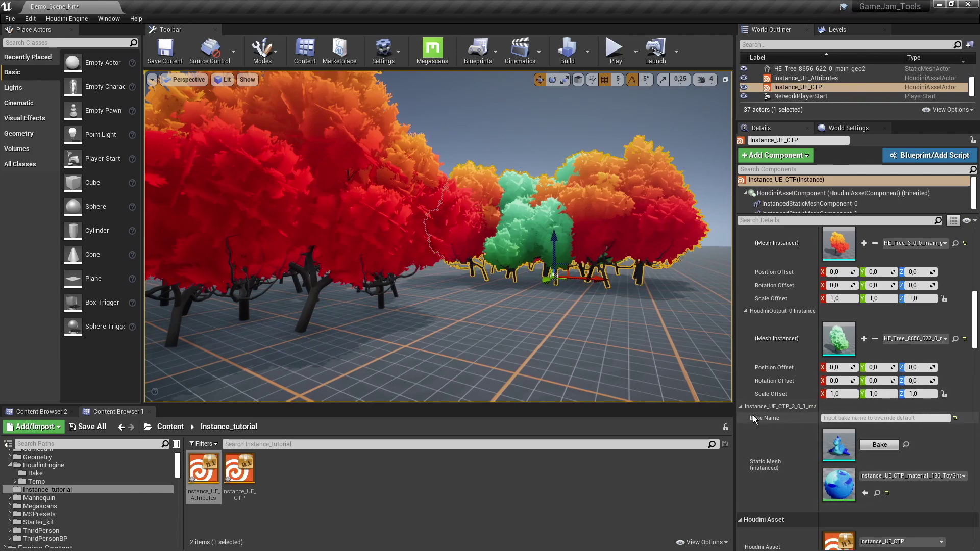
pyautogui.scroll(3, 770, 368)
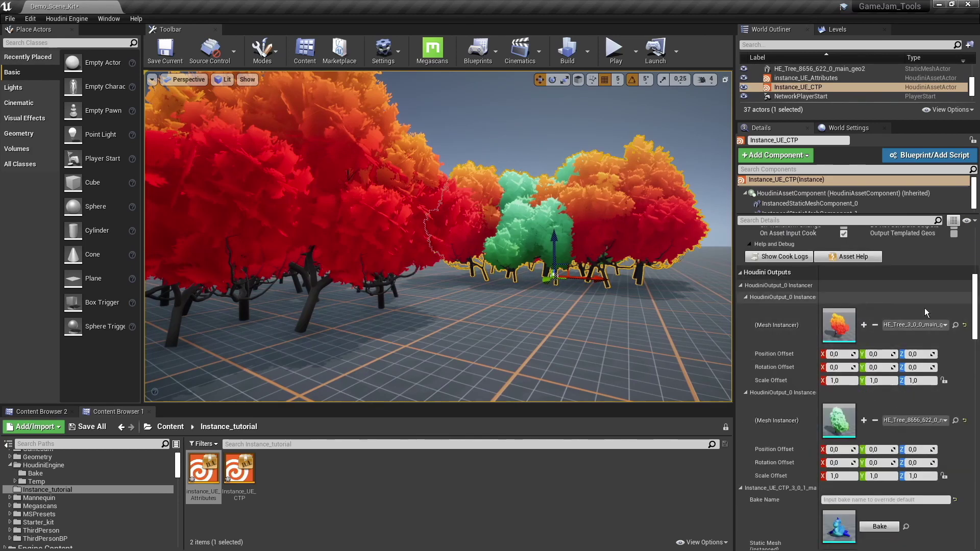
pyautogui.click(964, 326)
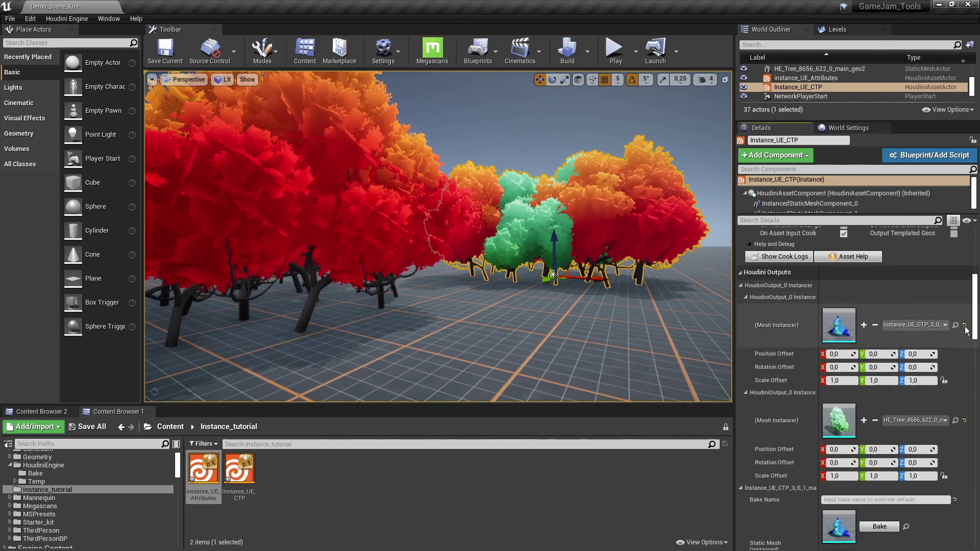
pyautogui.click(965, 421)
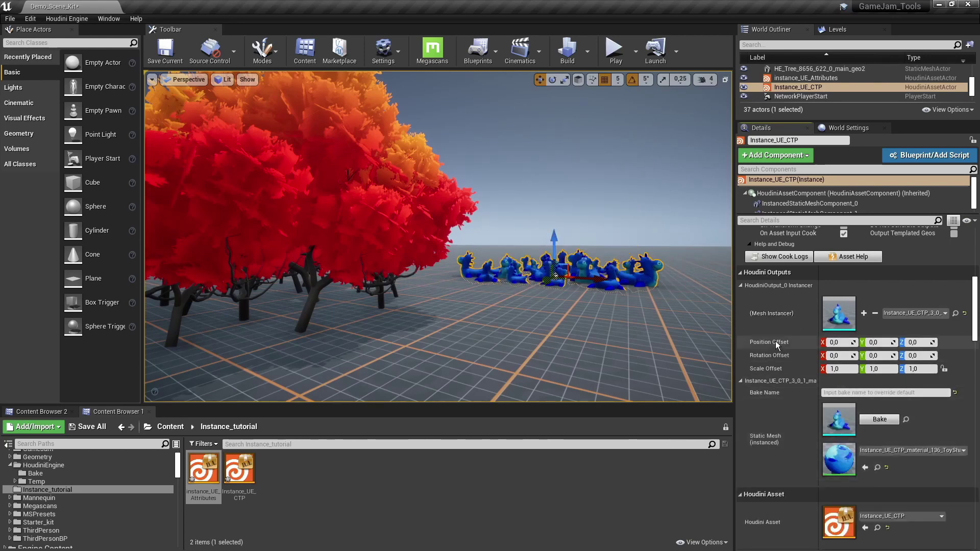
pyautogui.moveTo(520, 194)
pyautogui.mouseDown(button='right')
pyautogui.moveTo(531, 190)
pyautogui.moveTo(523, 207)
pyautogui.moveTo(520, 194)
pyautogui.mouseUp(button='right')
pyautogui.press('g')
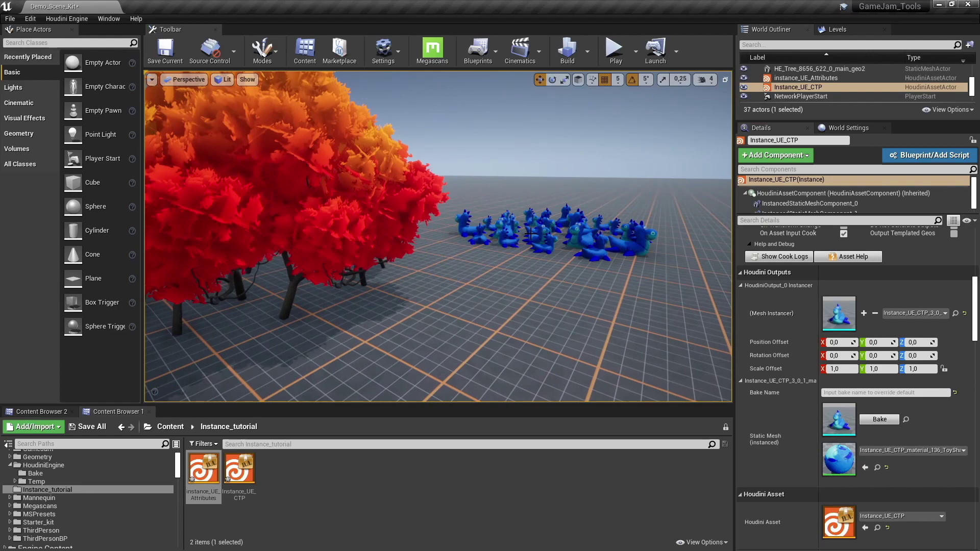
# - Select the instance_UE_Attributes trees and examine the actor's Houdini outputs and bake settings
pyautogui.press('s')
pyautogui.moveTo(448, 240)
pyautogui.mouseDown(button='right')
pyautogui.moveTo(459, 239)
pyautogui.moveTo(408, 232)
pyautogui.moveTo(448, 242)
pyautogui.mouseUp(button='right')
pyautogui.click(448, 240)
pyautogui.scroll(3, 798, 422)
pyautogui.scroll(2, 798, 421)
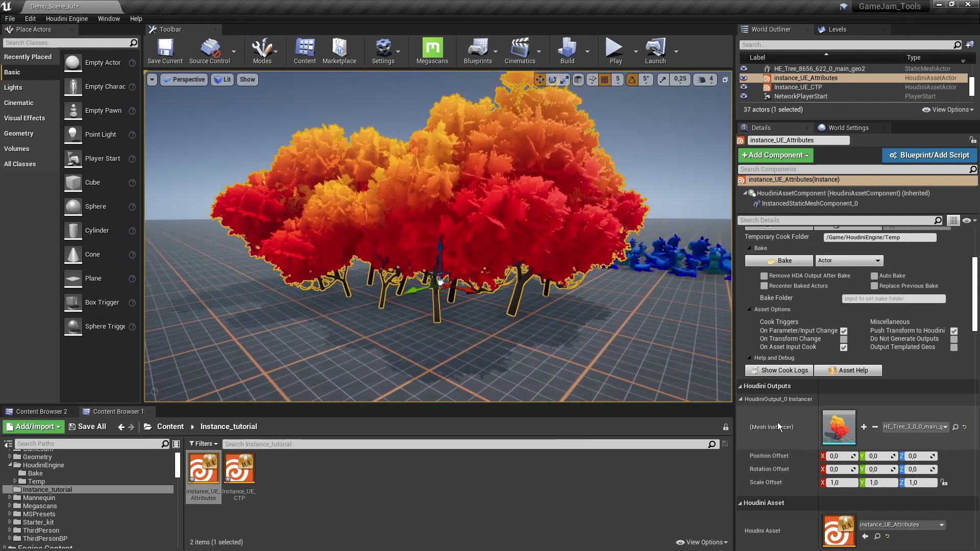
pyautogui.scroll(1, 777, 422)
pyautogui.scroll(1, 745, 418)
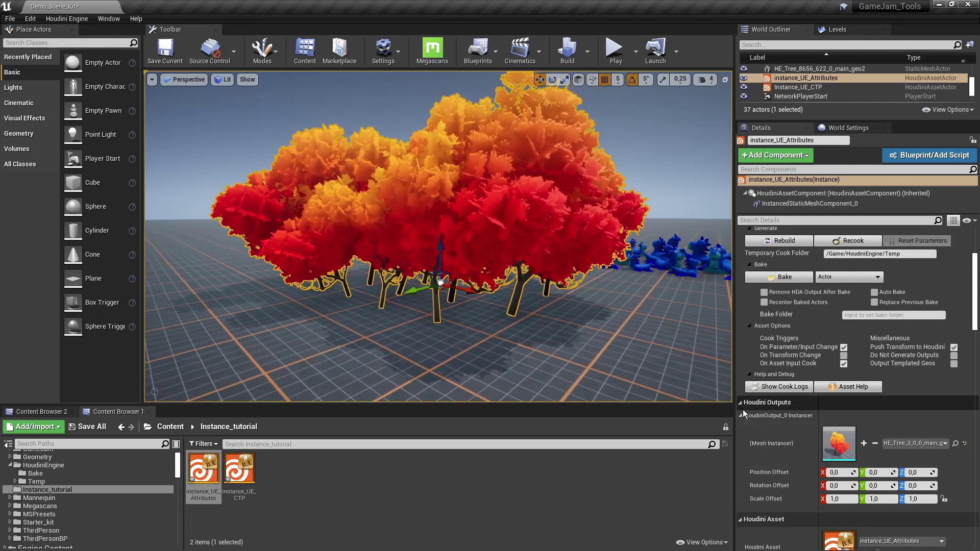
# - Copy the asset reference of the orange HE_Tree_3_0_0_main_geo mesh from the HoudiniEngine Bake folder
pyautogui.click(286, 488)
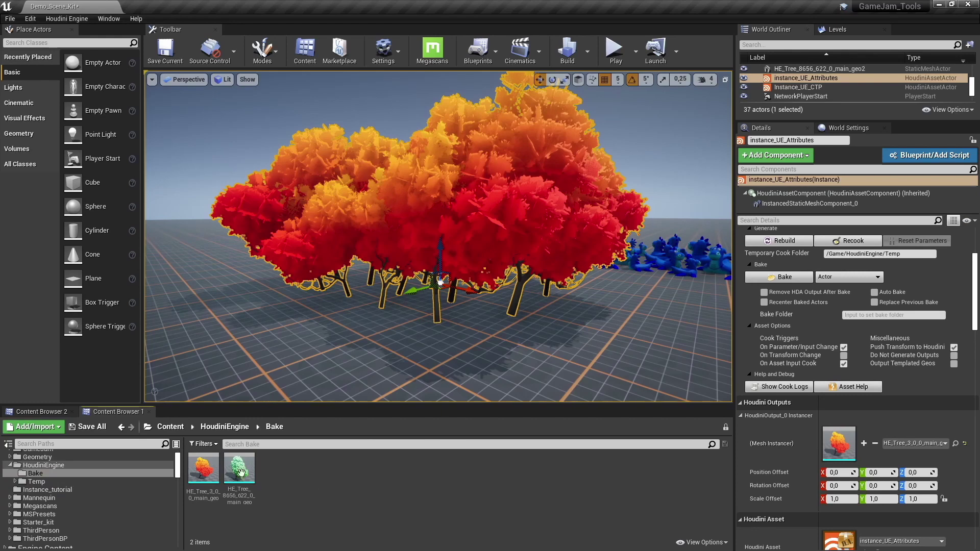
pyautogui.rightClick(203, 467)
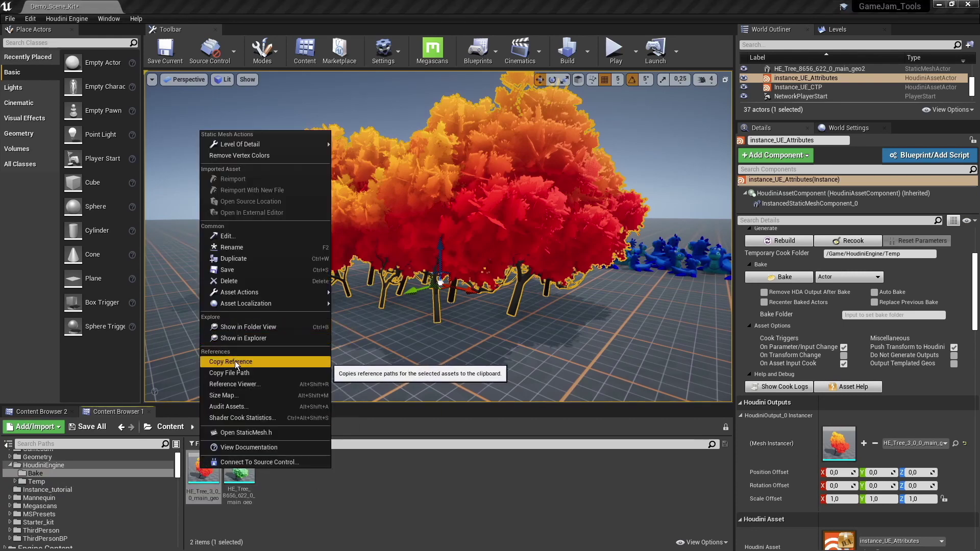
pyautogui.click(230, 361)
pyautogui.click(435, 478)
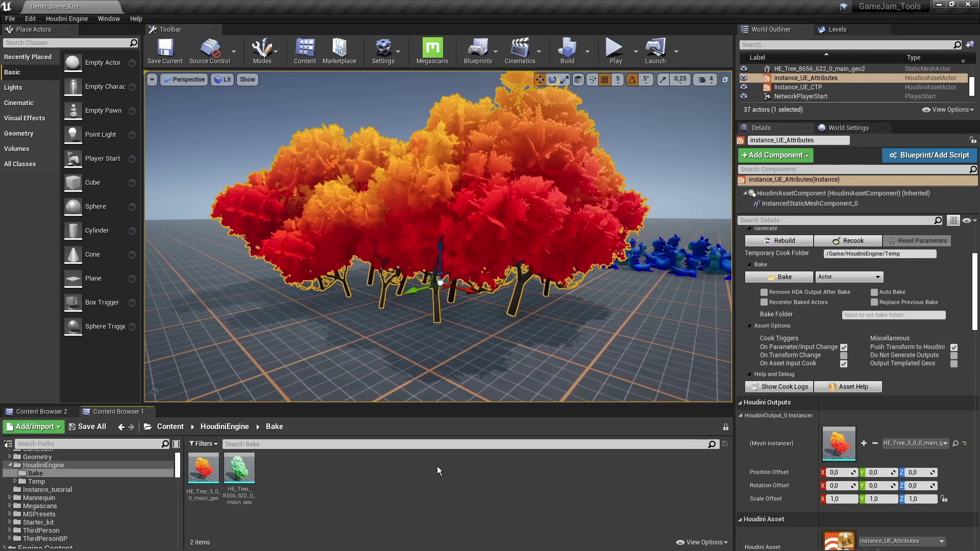
pyautogui.scroll(-1, 862, 431)
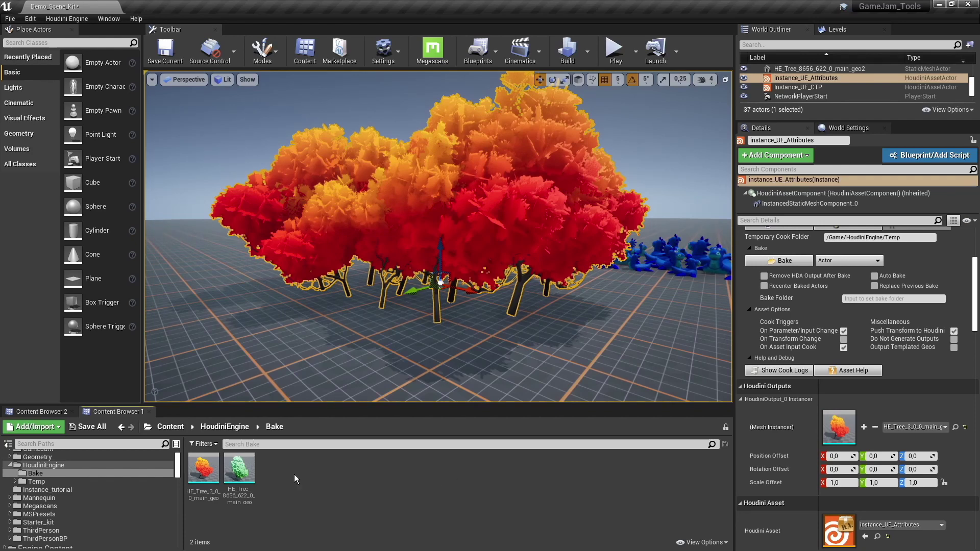
# - Place the green HE_Tree_8656_622_0_main_geo mesh in the level as a preview and delete it
pyautogui.moveTo(239, 467); pyautogui.dragTo(288, 352)
pyautogui.moveTo(387, 339); pyautogui.dragTo(332, 339, button='right')
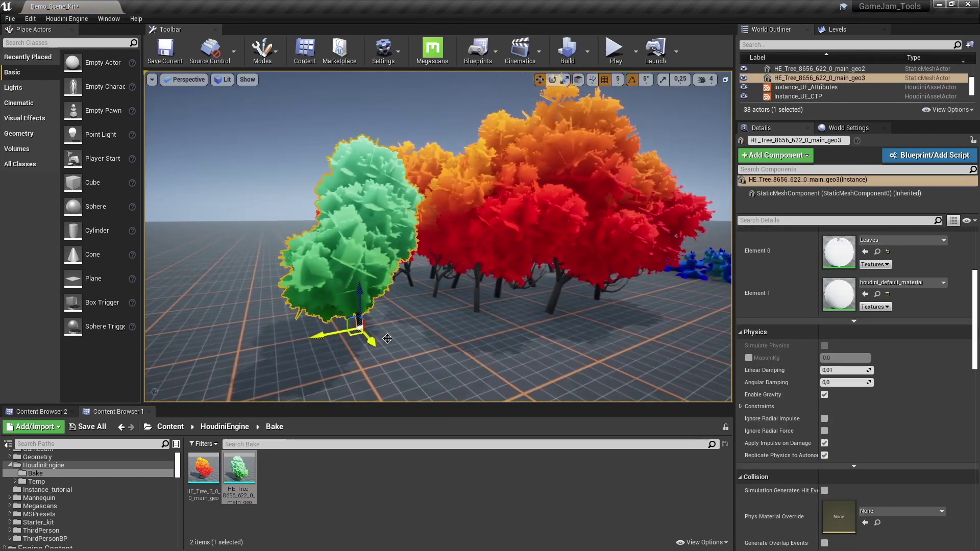
pyautogui.press('Delete')
# - Copy the asset reference of the green HE_Tree_8656_622_0_main_geo mesh
pyautogui.rightClick(238, 466)
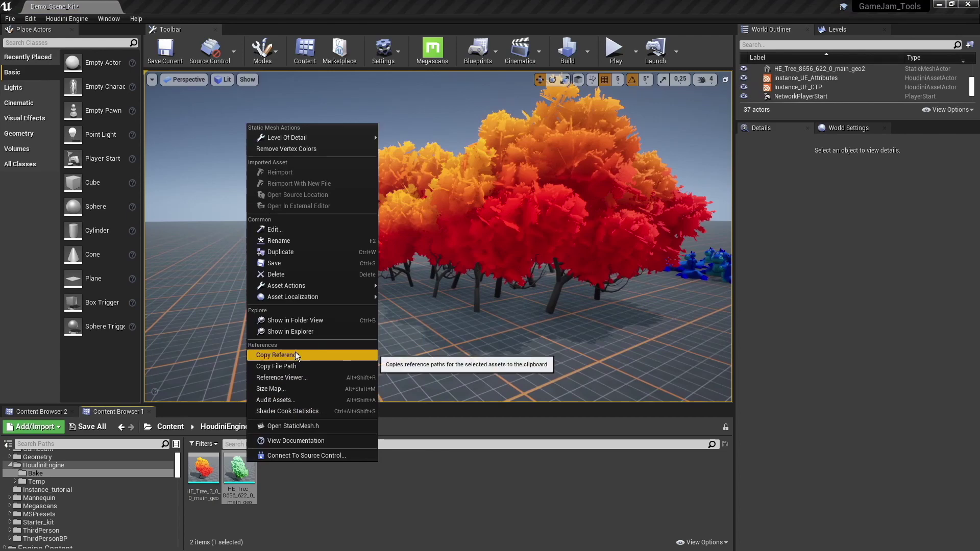
pyautogui.click(296, 356)
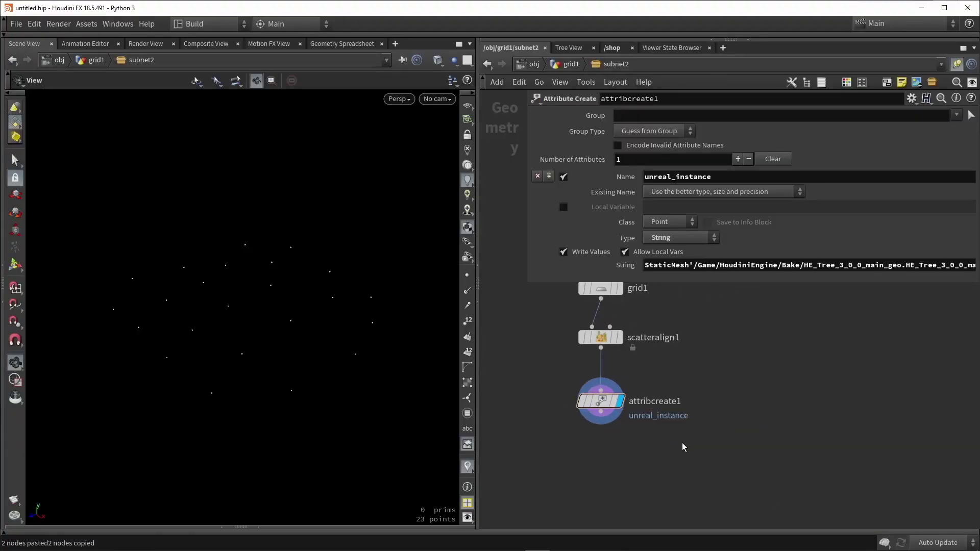
# - In Houdini, move attribcreate1 aside, add an Attribute Randomize node connected to scatteralign1's output, and display its result
pyautogui.scroll(2, 682, 447)
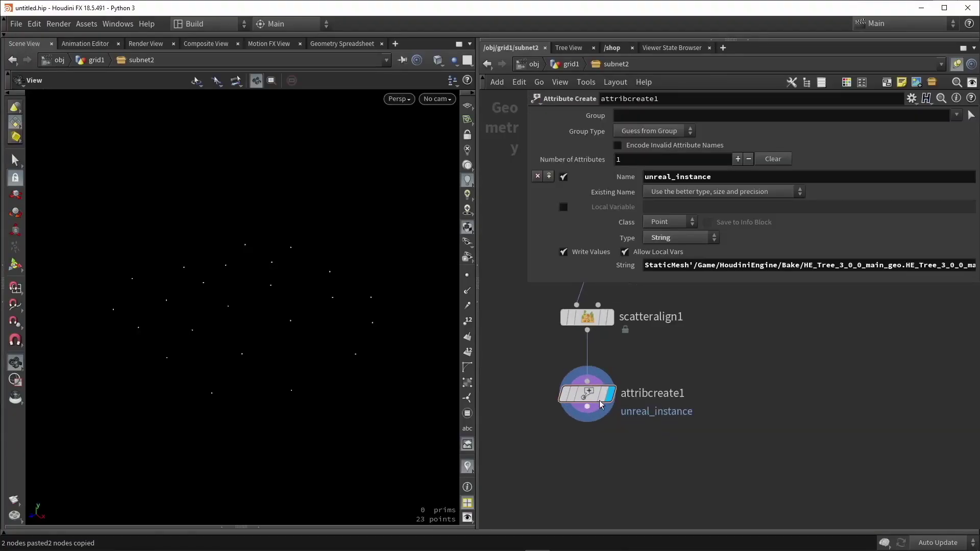
pyautogui.moveTo(592, 397); pyautogui.dragTo(505, 420)
pyautogui.press('Tab')
pyautogui.write('ran')
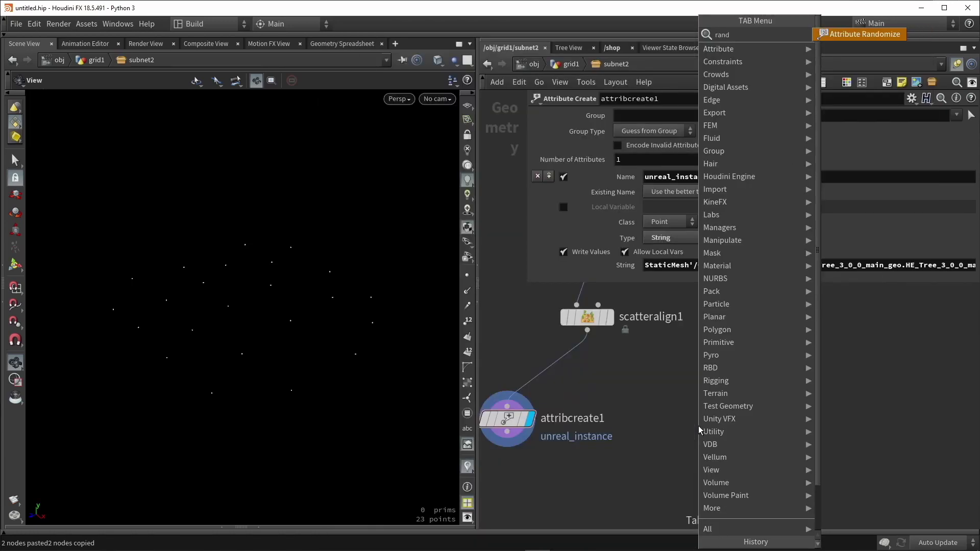
pyautogui.press('Return')
pyautogui.click(686, 424)
pyautogui.moveTo(587, 329); pyautogui.dragTo(659, 423)
pyautogui.click(707, 419)
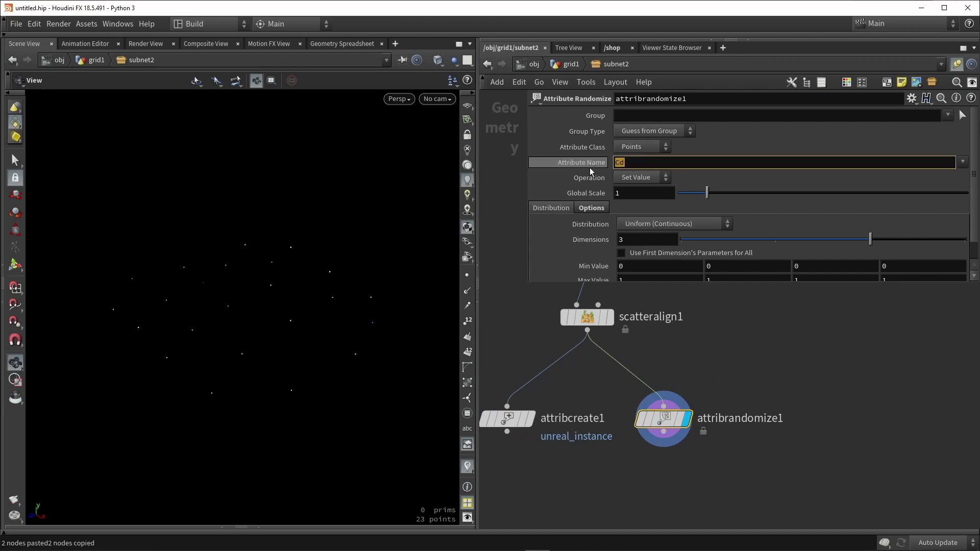
# - Set the Attribute Randomize node's attribute name to unreal_instance
pyautogui.write('unreal_instance')
pyautogui.press('Return')
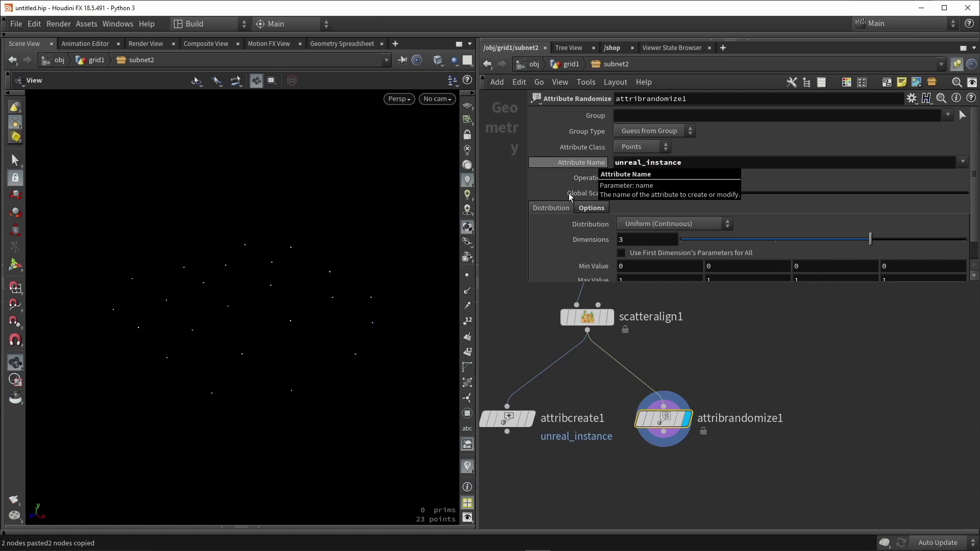
pyautogui.scroll(-1, 566, 162)
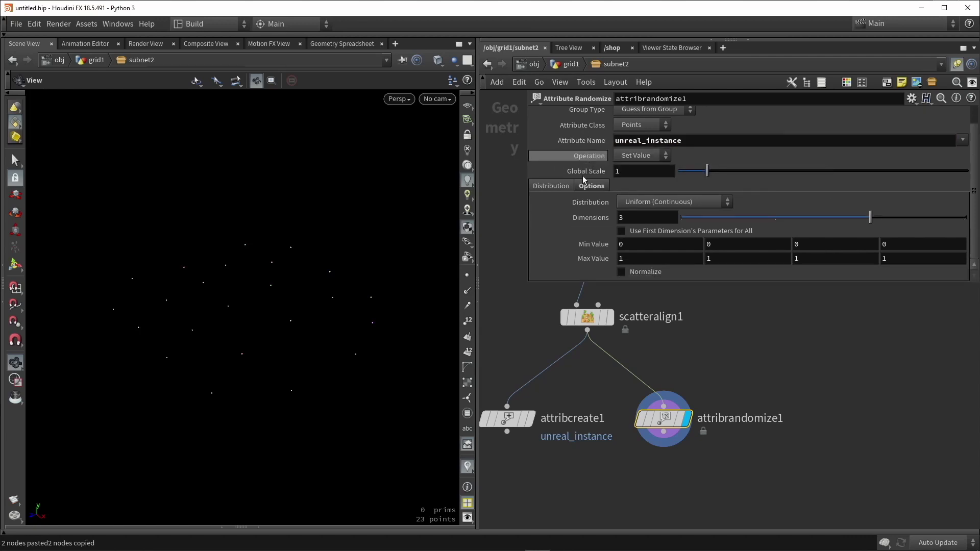
# - Set the Attribute Randomize distribution to Custom Discrete with String values and the number of values to 2
pyautogui.click(636, 204)
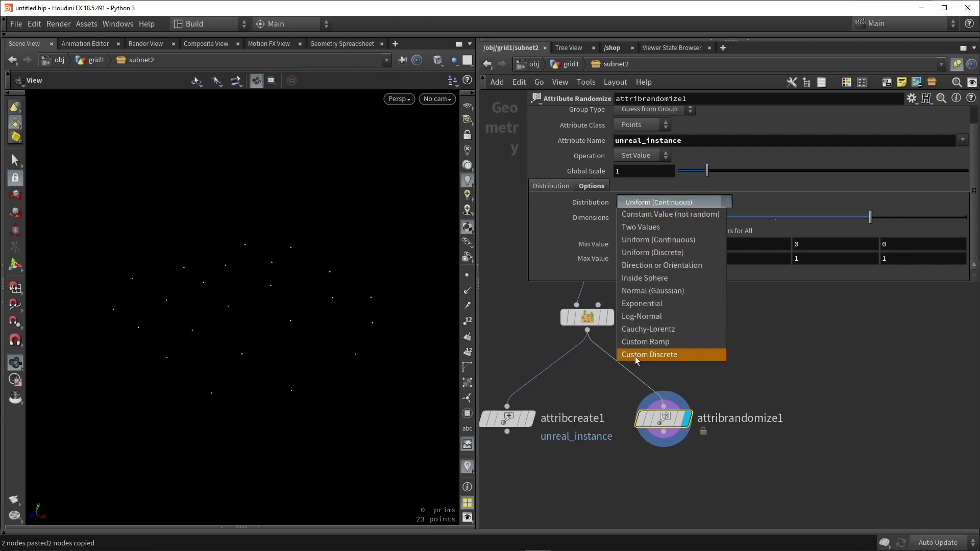
pyautogui.click(670, 356)
pyautogui.scroll(-1, 604, 228)
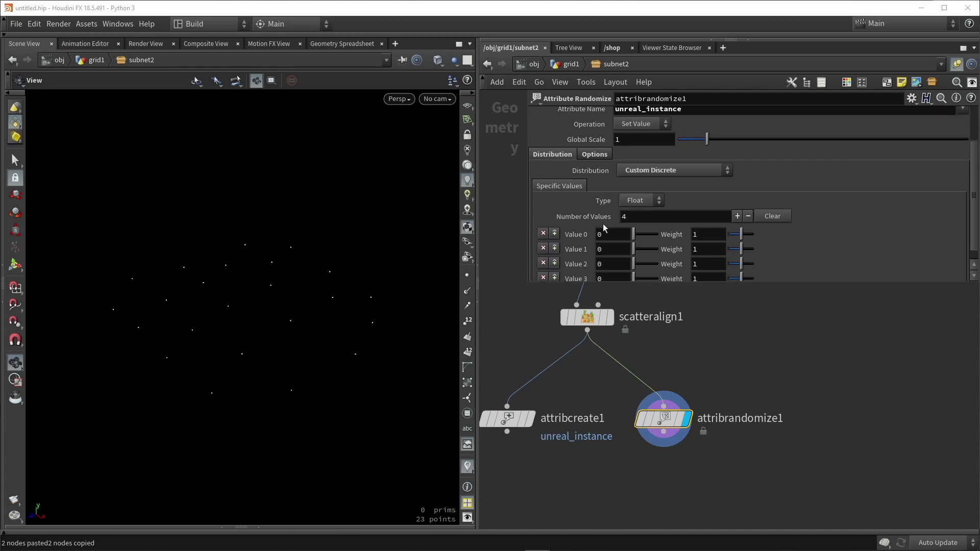
pyautogui.scroll(-1, 604, 228)
pyautogui.click(633, 189)
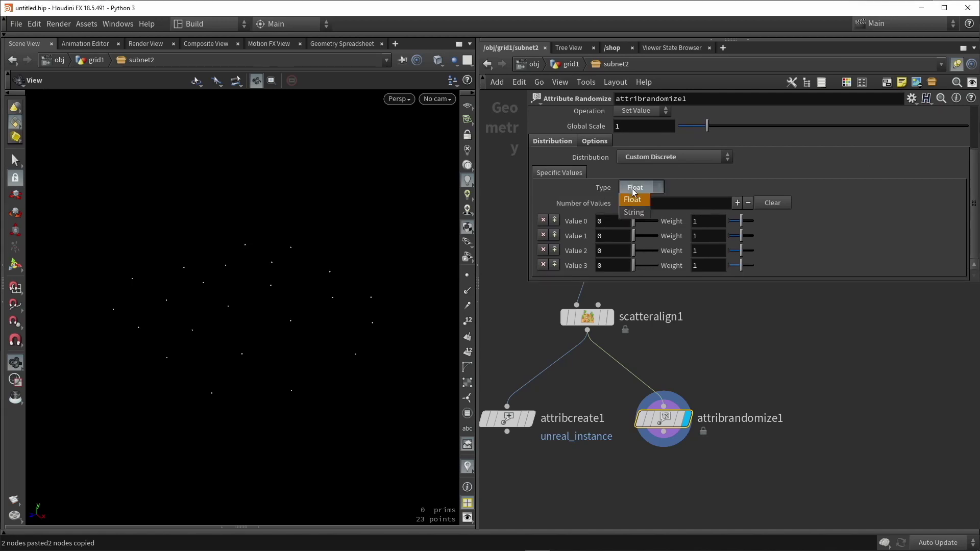
pyautogui.click(633, 213)
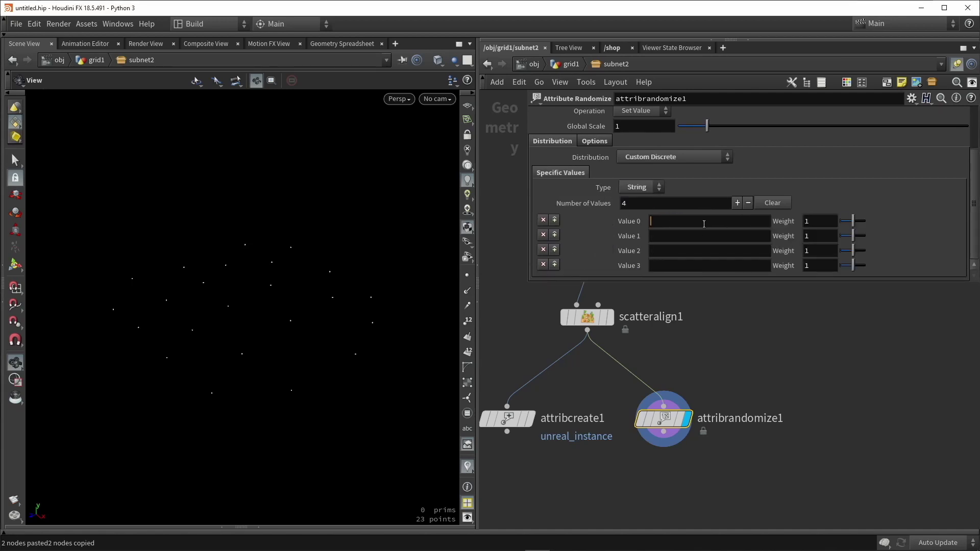
pyautogui.click(704, 224)
pyautogui.click(649, 204)
pyautogui.press('Return')
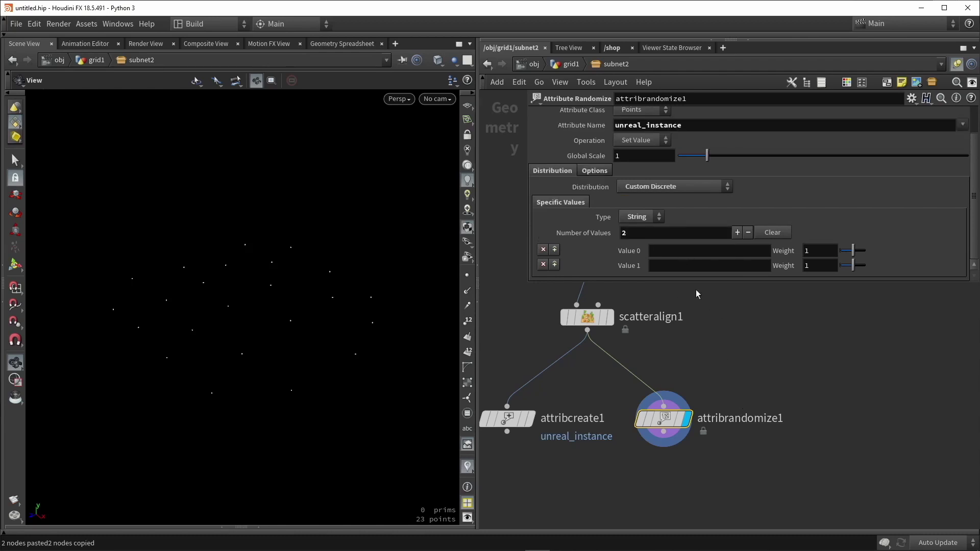
# - Paste the copied green tree mesh reference as Value 0 of attribrandomize1
pyautogui.click(662, 251)
pyautogui.hotkey('ctrl', 'v')
pyautogui.press('Return')
# - Fill Value 1 of attribrandomize1 with the static mesh reference used in attribcreate1
pyautogui.click(504, 419)
pyautogui.click(663, 265)
pyautogui.click(664, 416)
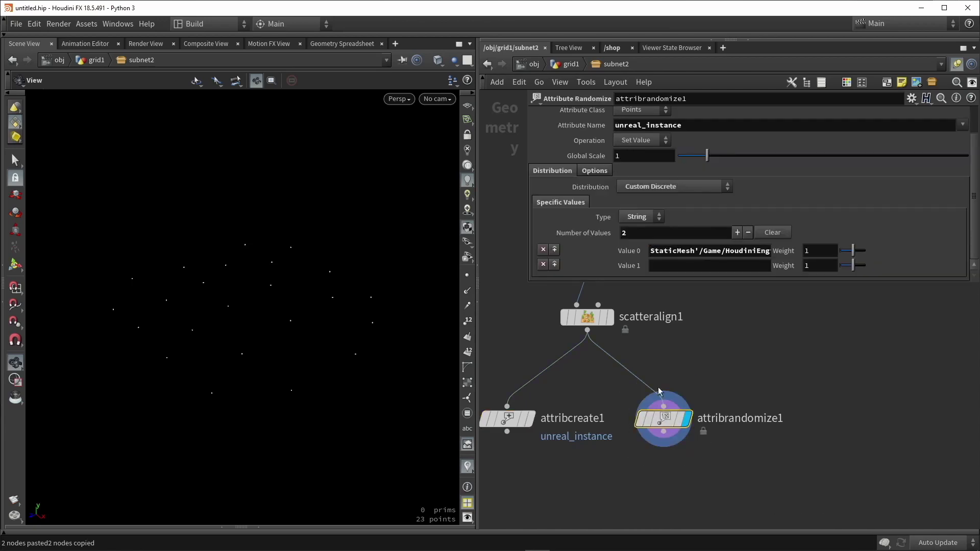
pyautogui.click(664, 266)
pyautogui.hotkey('ctrl', 'v')
pyautogui.press('Return')
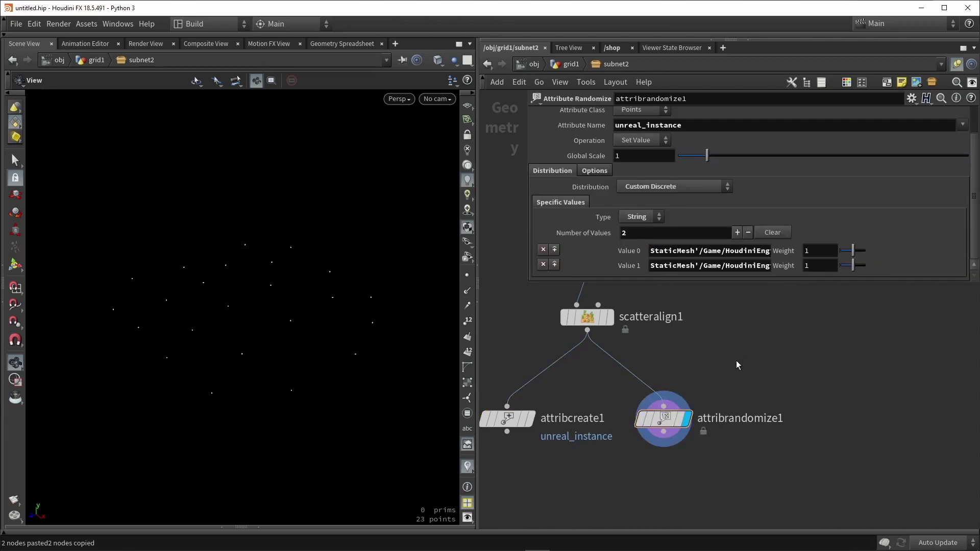
# - Add an Output node below attribrandomize1, wire it to that node's output, and display it
pyautogui.moveTo(736, 367); pyautogui.dragTo(728, 350, button='middle')
pyautogui.press('Tab')
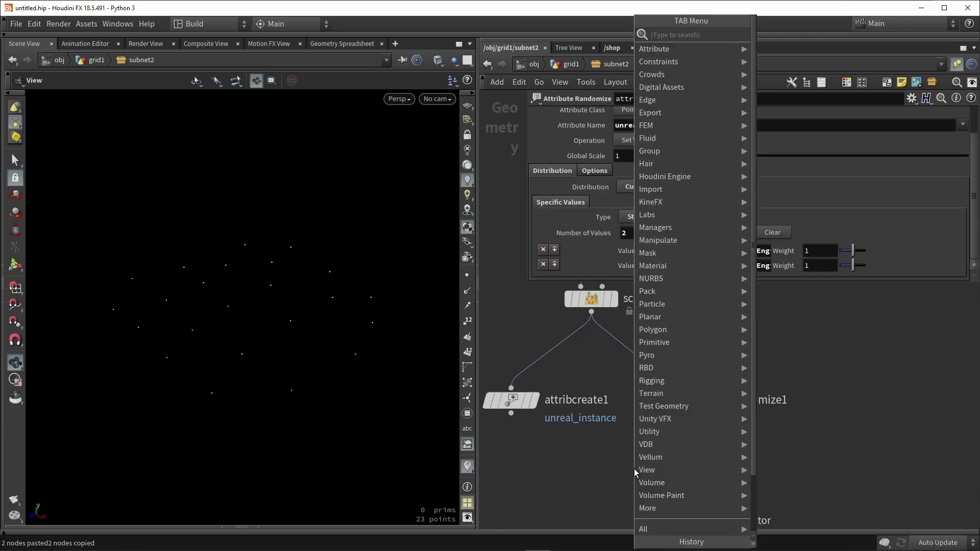
pyautogui.write('output')
pyautogui.press('Return')
pyautogui.click(628, 482)
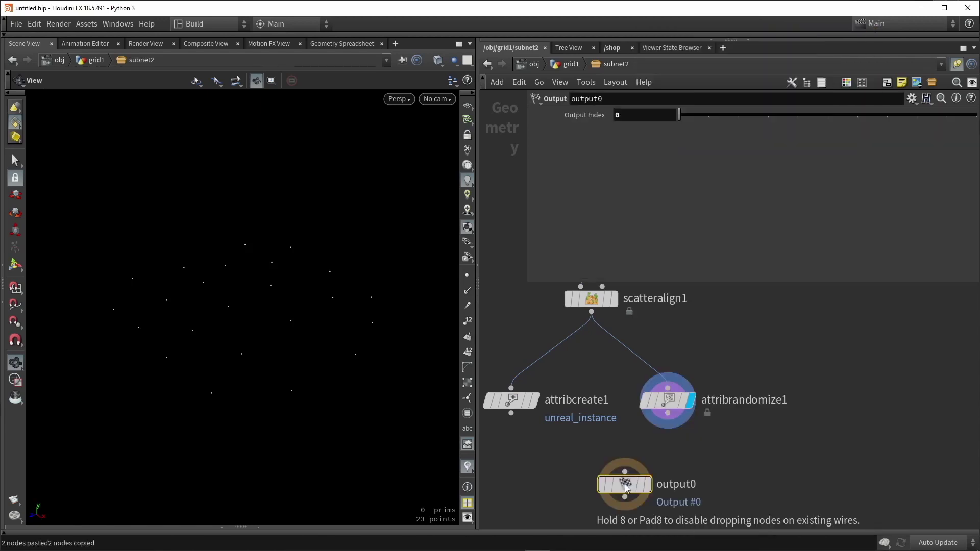
pyautogui.moveTo(667, 413); pyautogui.dragTo(625, 471)
pyautogui.click(649, 457)
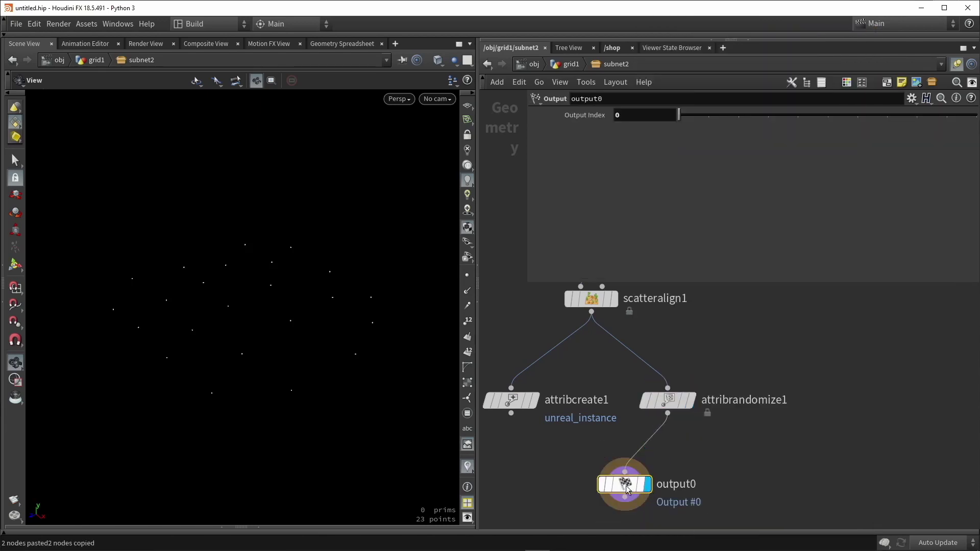
# - Save the changes to the instance_UE_Attributes digital asset
pyautogui.click(86, 23)
pyautogui.moveTo(117, 87)
pyautogui.click(250, 86)
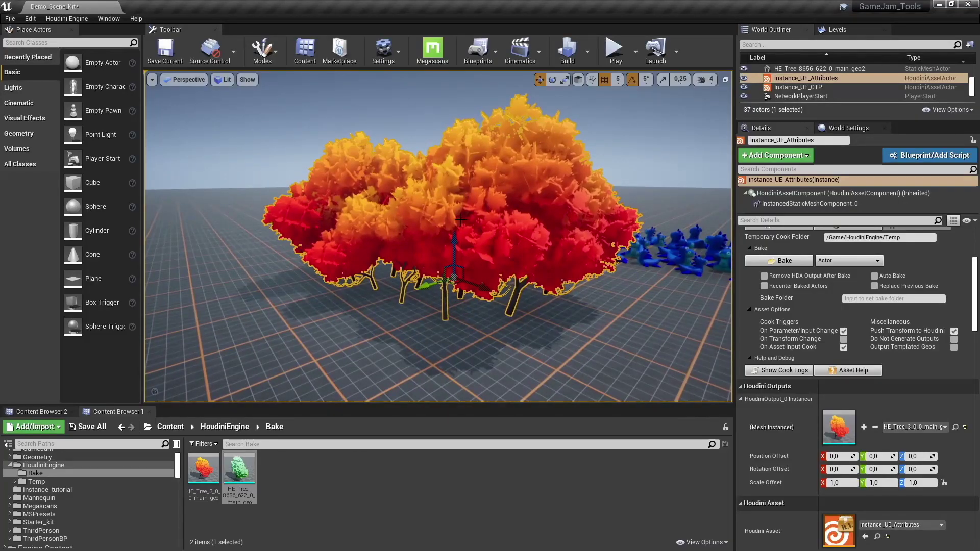
# - In Unreal, rebuild the instance_UE_Attributes asset and inspect the mix of tree meshes
pyautogui.scroll(3, 773, 295)
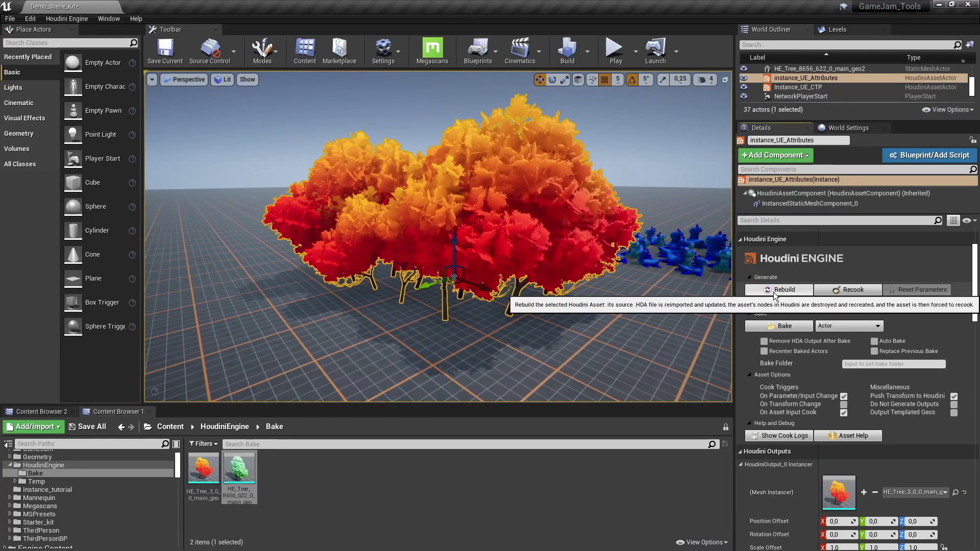
pyautogui.click(773, 290)
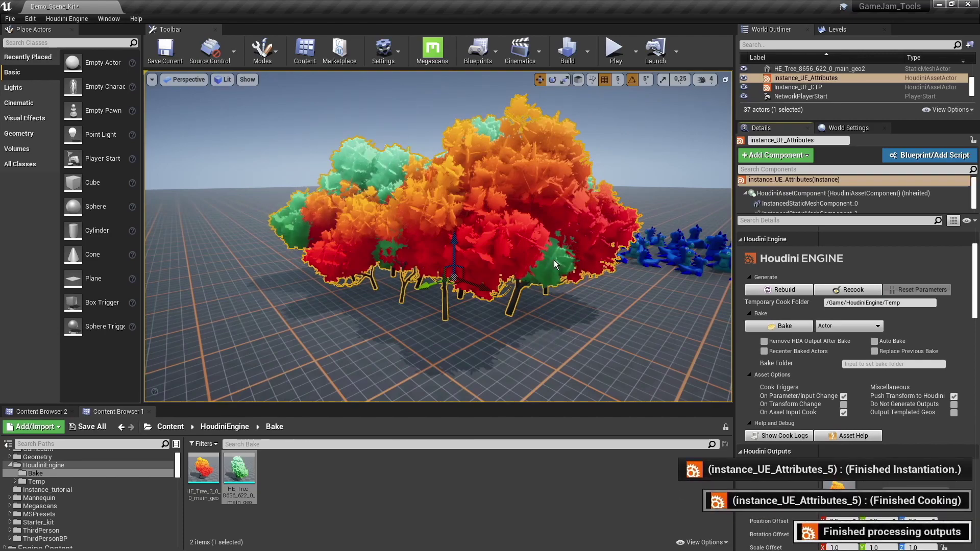
pyautogui.moveTo(554, 259); pyautogui.dragTo(551, 259, button='right')
pyautogui.press('g')
pyautogui.keyDown('alt'); pyautogui.moveTo(551, 259); pyautogui.dragTo(745, 306); pyautogui.keyUp('alt')
pyautogui.moveTo(551, 260); pyautogui.dragTo(551, 260, button='right')
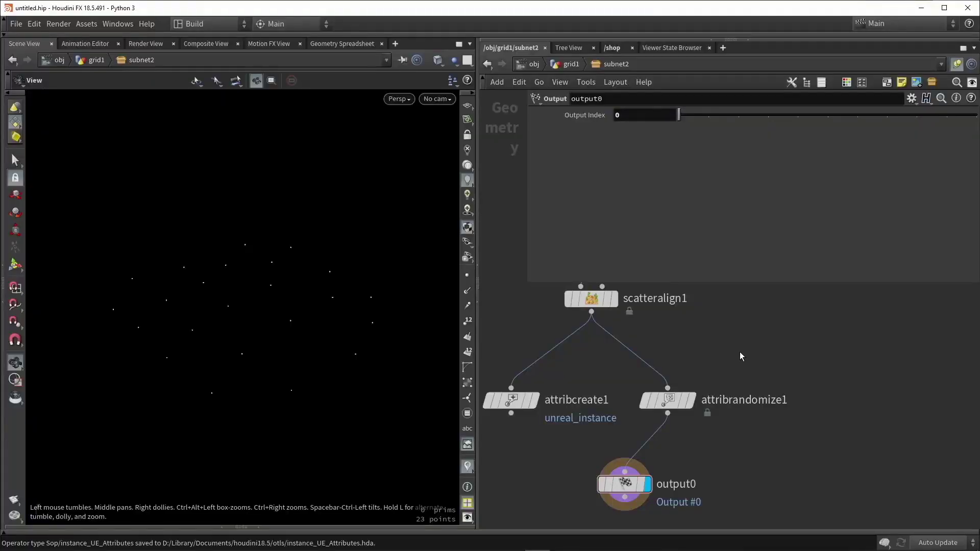
# - In Houdini, select attribrandomize1, open the parameter setup in instance_UE_Attributes' type properties, and fit that window beside the node's settings
pyautogui.moveTo(730, 352)
pyautogui.mouseDown()
pyautogui.moveTo(640, 411)
pyautogui.moveTo(635, 432)
pyautogui.mouseUp()
pyautogui.click(735, 349)
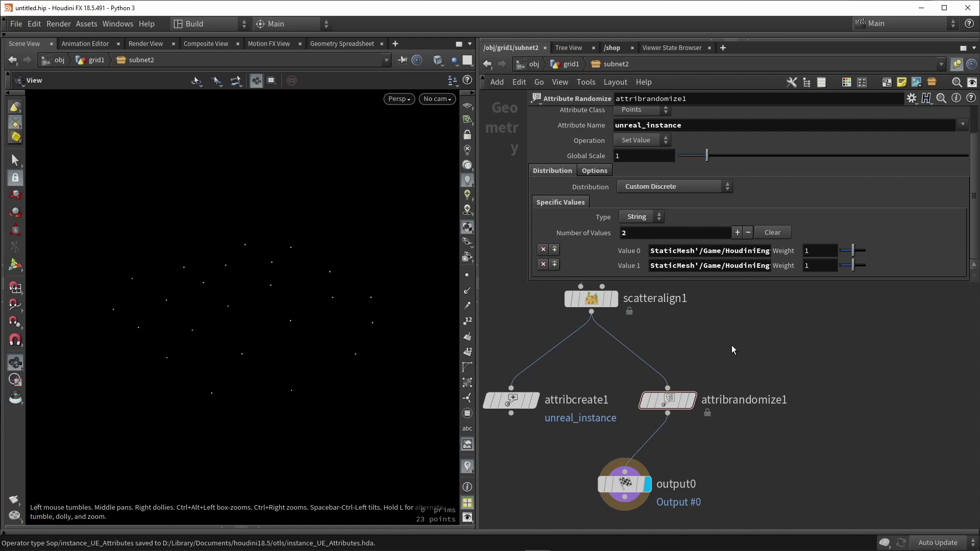
pyautogui.click(86, 24)
pyautogui.moveTo(132, 107)
pyautogui.click(249, 96)
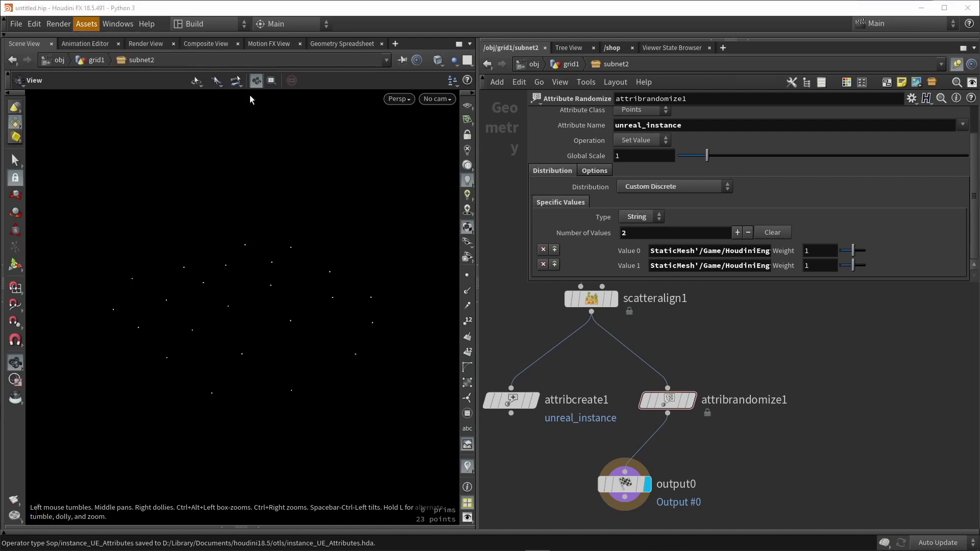
pyautogui.moveTo(329, 66); pyautogui.dragTo(174, 36)
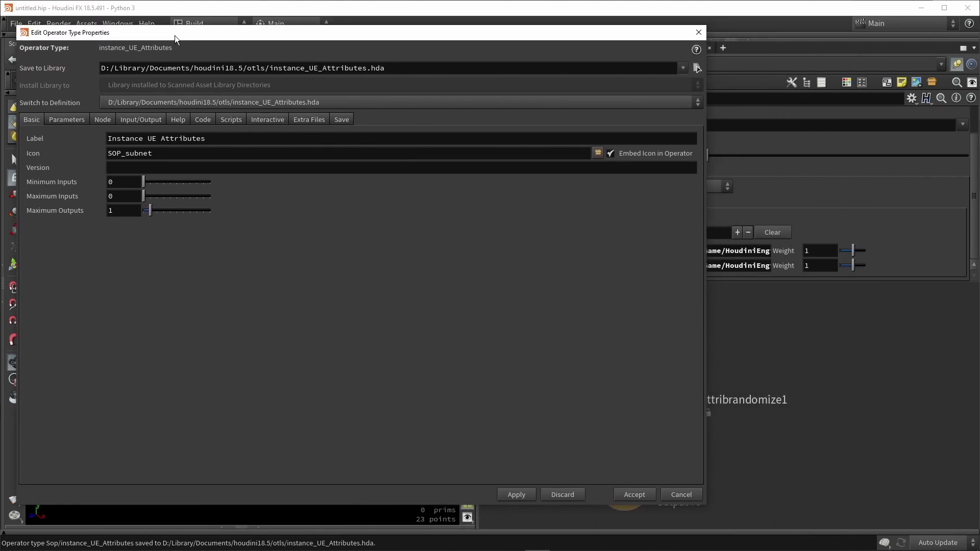
pyautogui.click(69, 120)
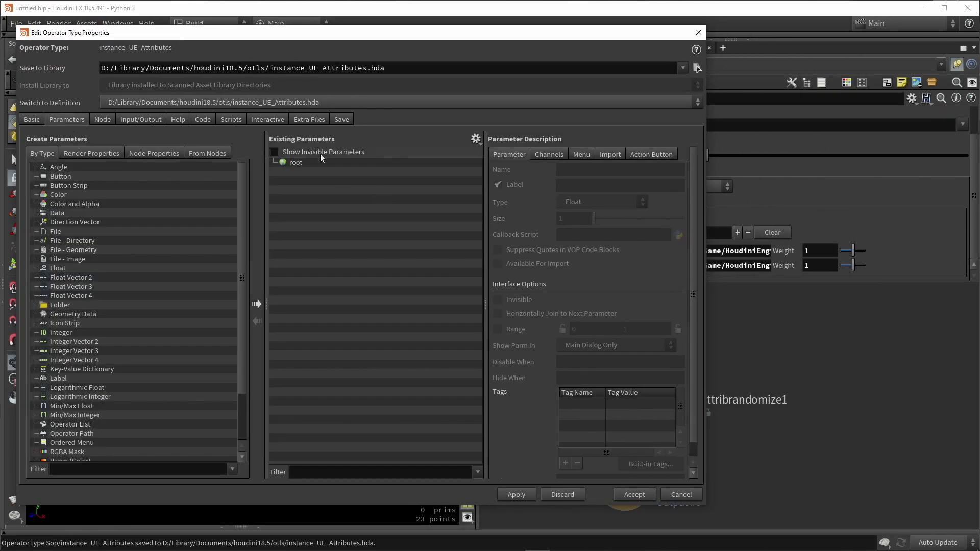
pyautogui.moveTo(708, 143); pyautogui.dragTo(504, 142)
pyautogui.moveTo(357, 41); pyautogui.dragTo(324, 45)
pyautogui.moveTo(587, 360); pyautogui.dragTo(616, 383, button='middle')
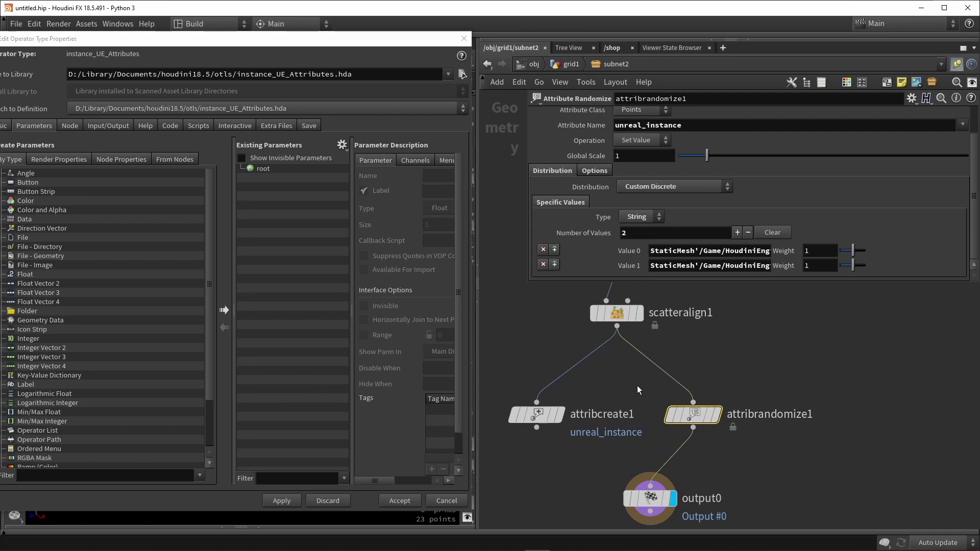
# - Expose the Global Seed of attribrandomize1 as an asset parameter and apply the change
pyautogui.click(592, 172)
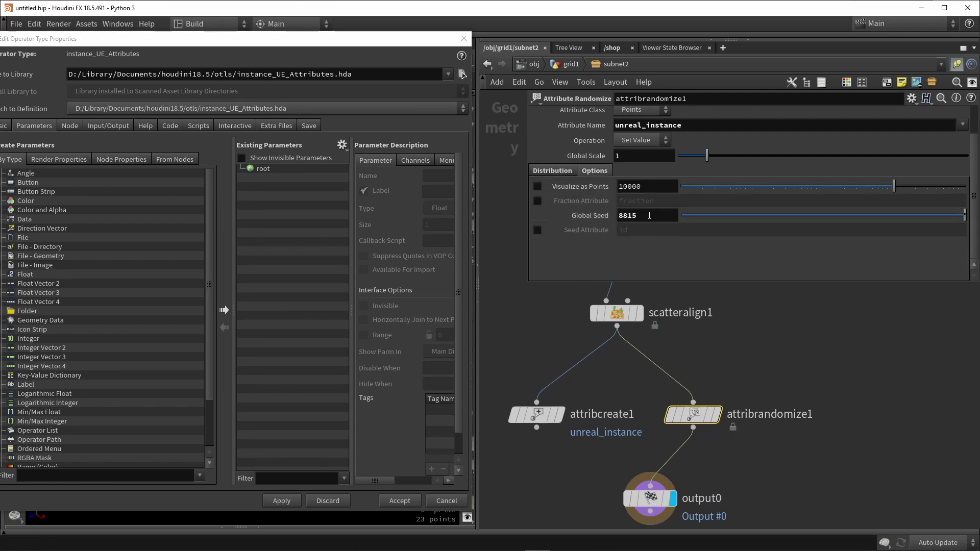
pyautogui.click(649, 215)
pyautogui.moveTo(590, 216); pyautogui.dragTo(264, 196)
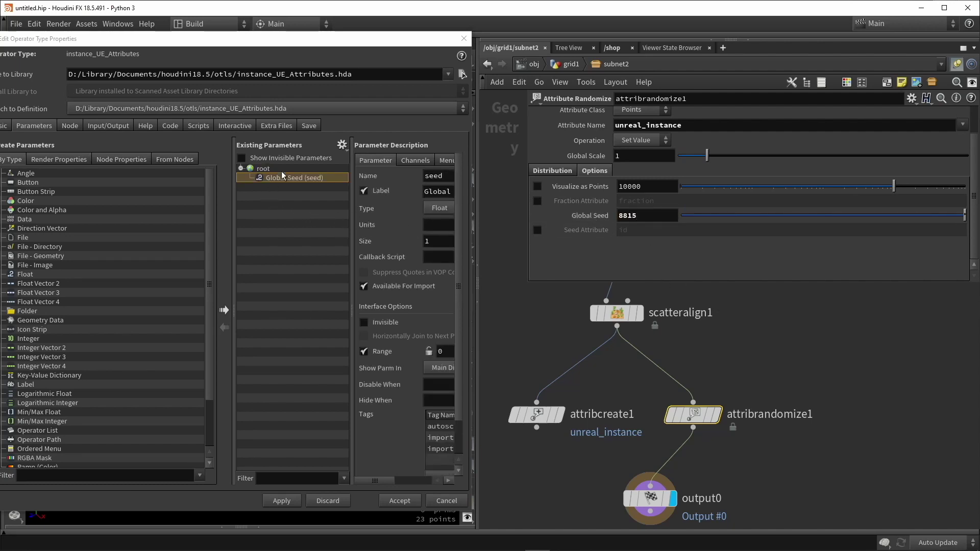
pyautogui.click(282, 503)
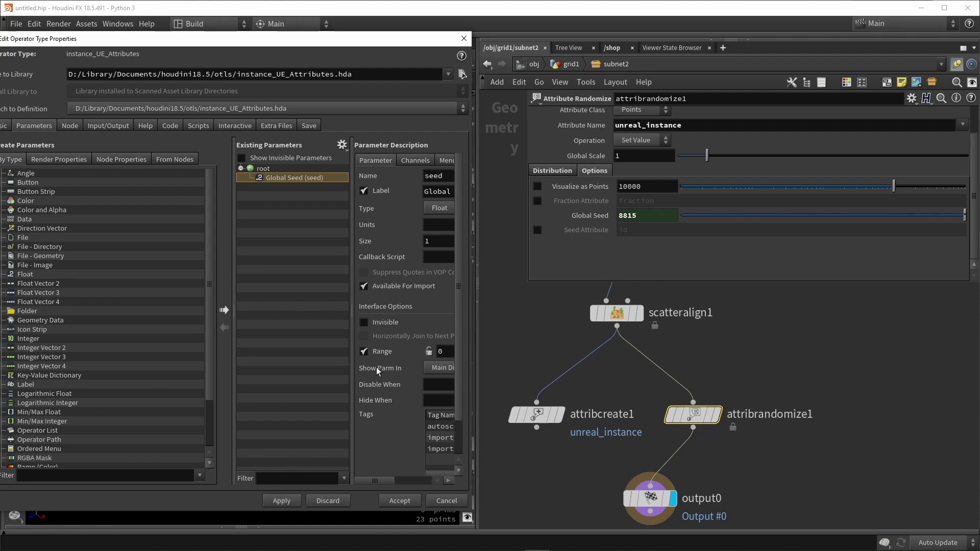
# - Expose Value 0 of attribrandomize1 as an asset parameter labelled Model 1
pyautogui.click(551, 171)
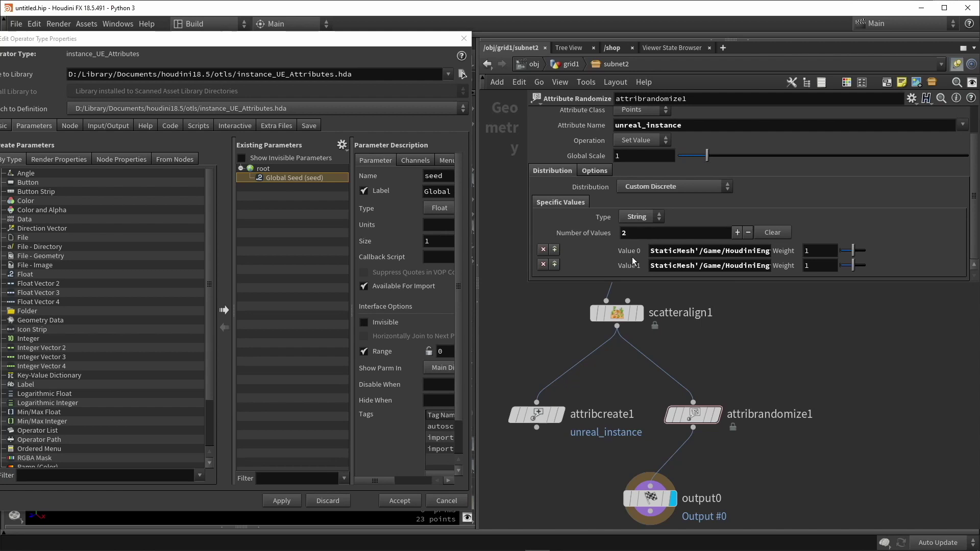
pyautogui.moveTo(633, 260); pyautogui.dragTo(291, 236)
pyautogui.moveTo(471, 196); pyautogui.dragTo(532, 197)
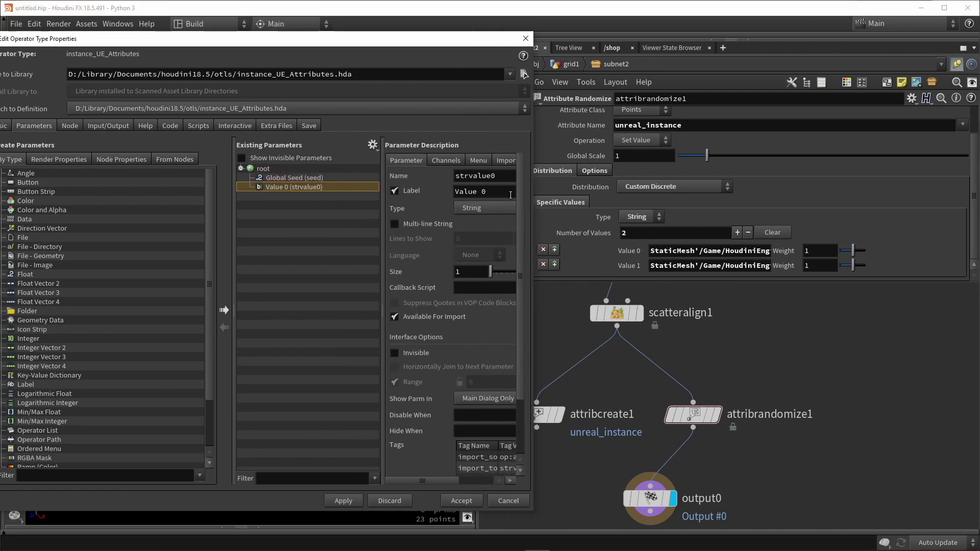
pyautogui.tripleClick(484, 191)
pyautogui.write('Model 1')
pyautogui.press('Return')
# - Expose Value 1 of attribrandomize1 as an asset parameter labelled Model 2
pyautogui.moveTo(631, 265); pyautogui.dragTo(298, 265)
pyautogui.tripleClick(501, 194)
pyautogui.write('Mod')
pyautogui.press('Return')
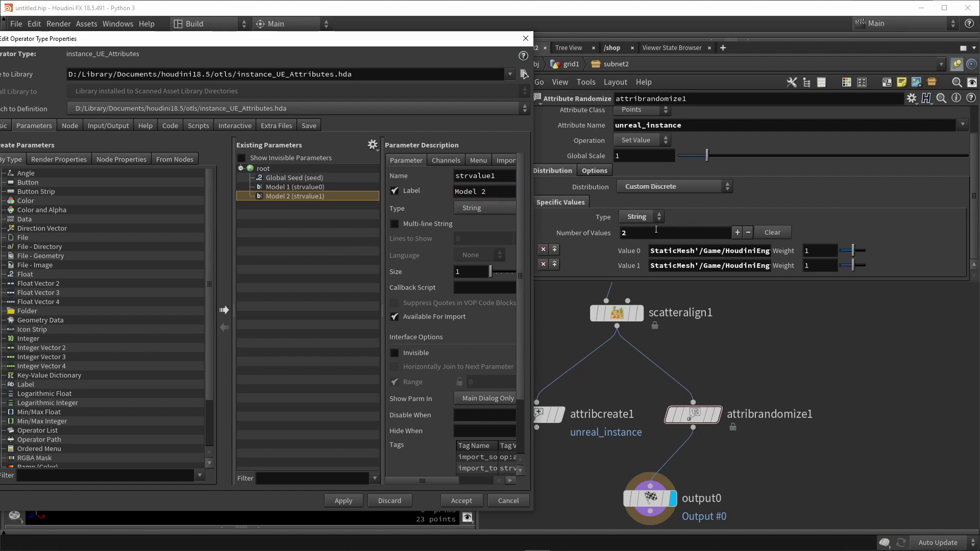
# - Expose both weights as asset parameters, each placed under its own model, and apply the changes
pyautogui.moveTo(786, 256); pyautogui.dragTo(294, 195)
pyautogui.moveTo(797, 273); pyautogui.dragTo(716, 273)
pyautogui.moveTo(279, 209); pyautogui.dragTo(280, 214)
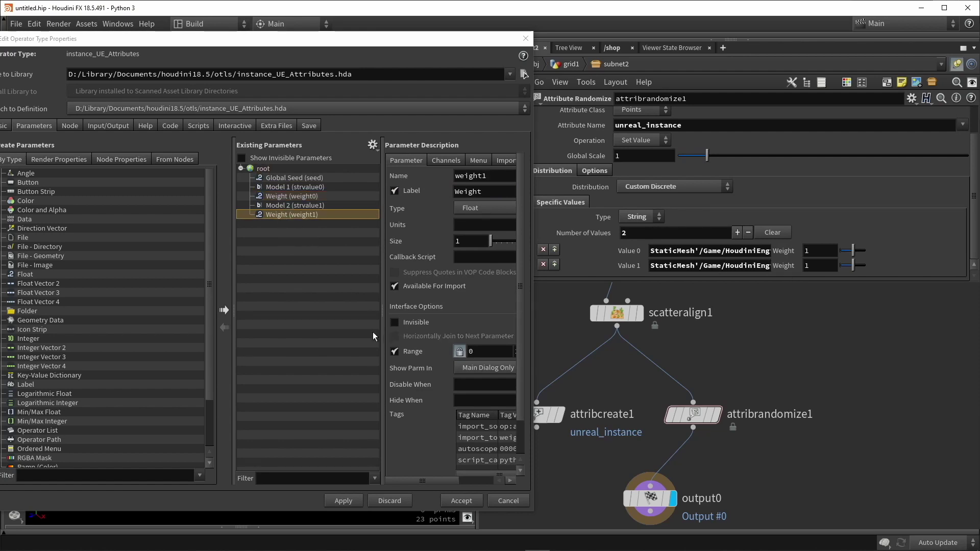
pyautogui.click(341, 501)
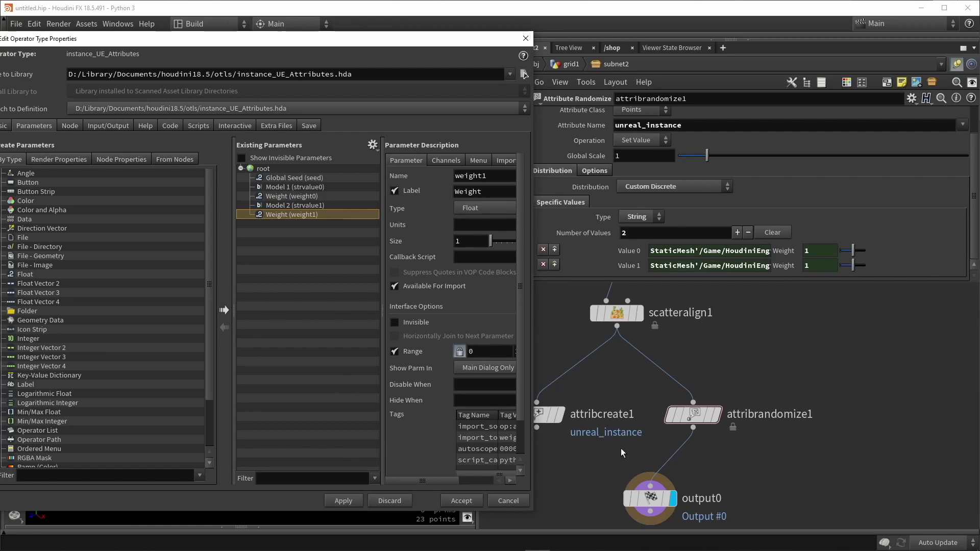
# - Switch to Unreal and rebuild the instance_UE_Attributes asset to load its exposed parameters
pyautogui.hotkey('alt', 'Tab')
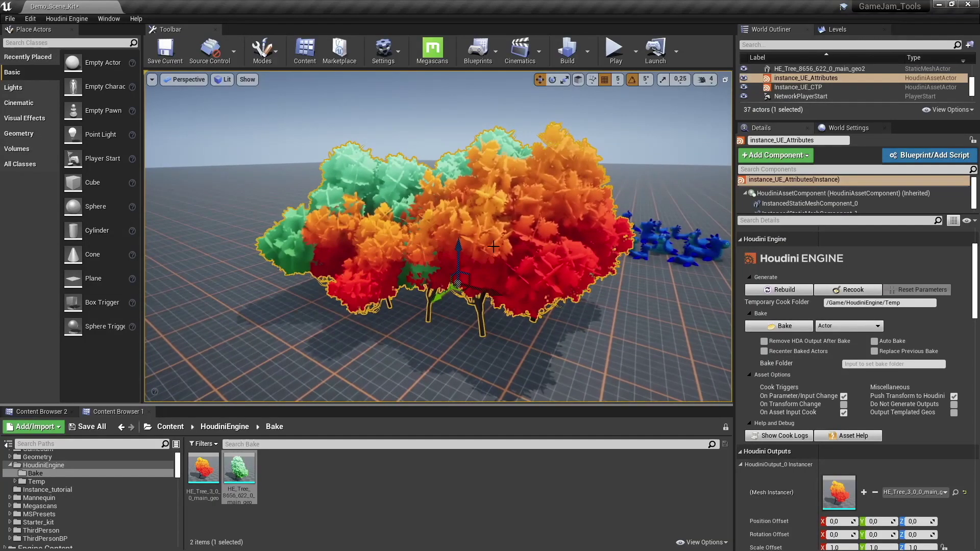
pyautogui.click(785, 292)
pyautogui.click(786, 292)
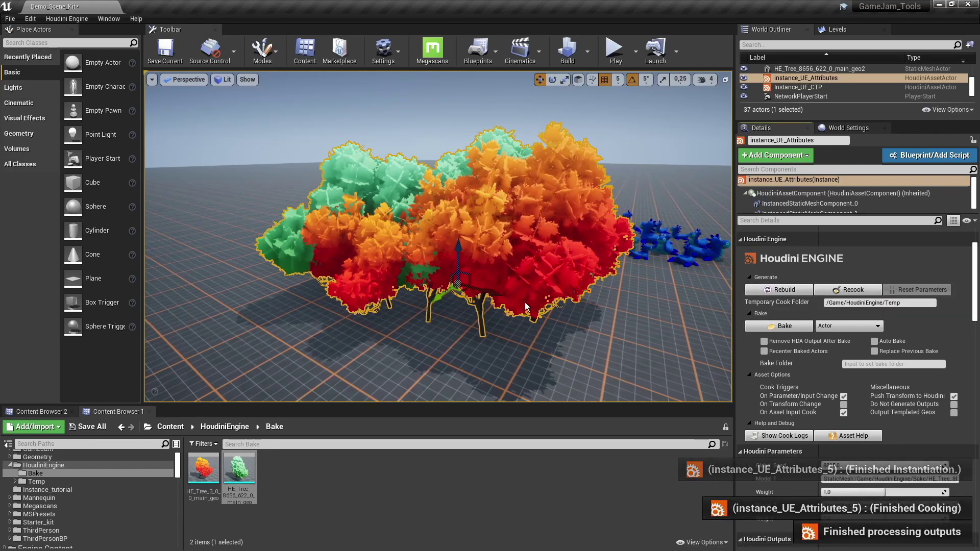
# - Set the asset's Global Seed to about 2.47 and inspect the tree distribution
pyautogui.scroll(-2, 825, 313)
pyautogui.scroll(-4, 826, 313)
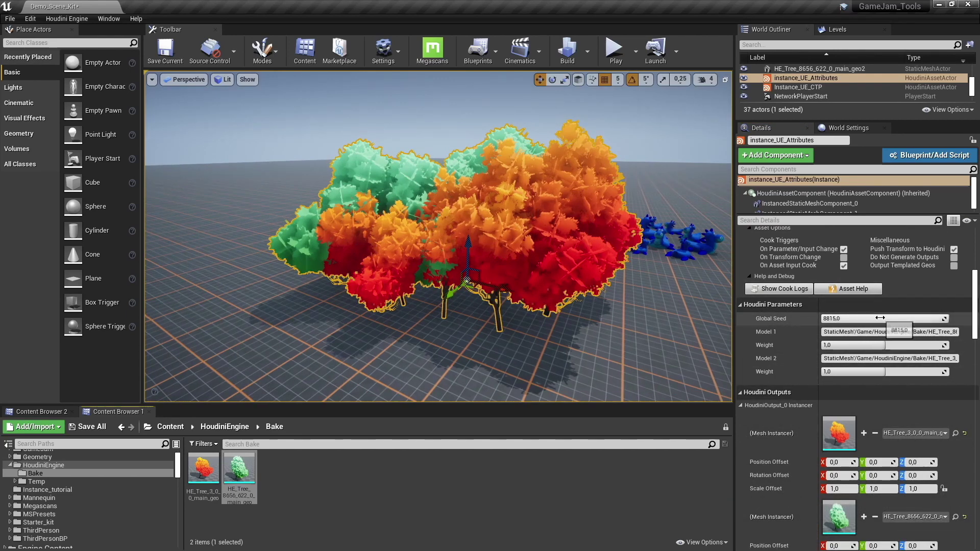
pyautogui.moveTo(874, 319)
pyautogui.mouseDown()
pyautogui.moveTo(815, 318)
pyautogui.moveTo(872, 318)
pyautogui.mouseUp()
pyautogui.keyDown('alt'); pyautogui.moveTo(476, 193); pyautogui.dragTo(480, 250); pyautogui.keyUp('alt')
pyautogui.moveTo(869, 319); pyautogui.dragTo(835, 319)
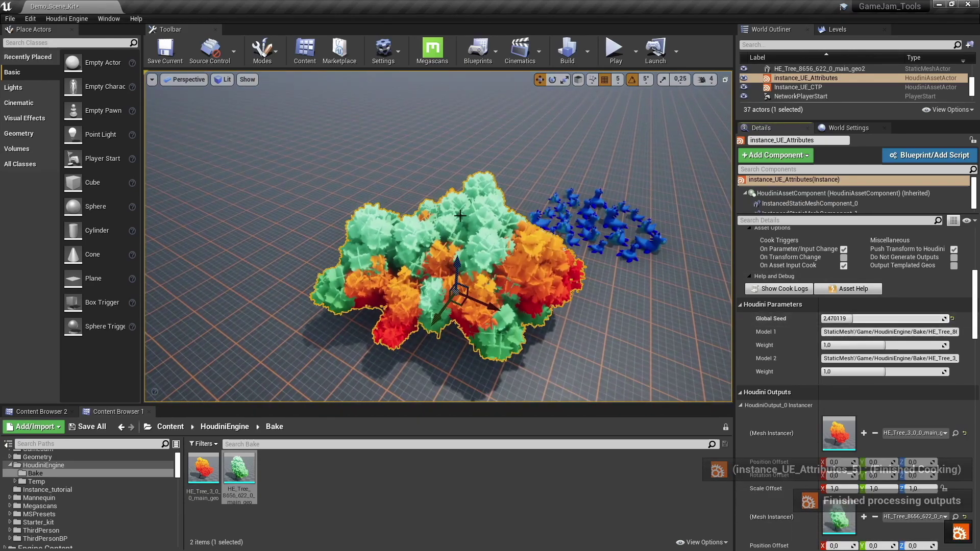
pyautogui.keyDown('alt'); pyautogui.moveTo(448, 293); pyautogui.dragTo(450, 253); pyautogui.keyUp('alt')
pyautogui.moveTo(450, 253); pyautogui.dragTo(437, 231, button='right')
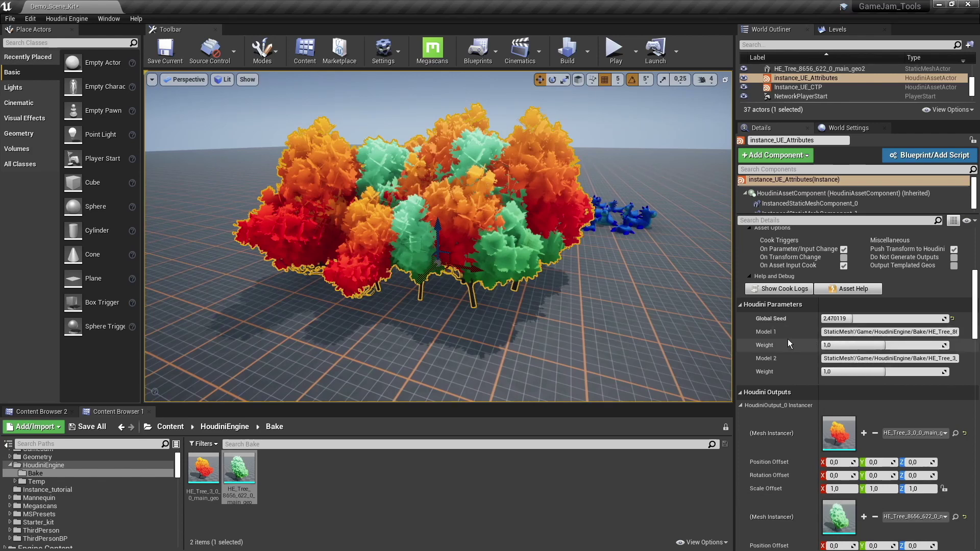
# - Set the Model 1 weight to 2.0 and inspect the tree distribution
pyautogui.moveTo(838, 345); pyautogui.dragTo(923, 345)
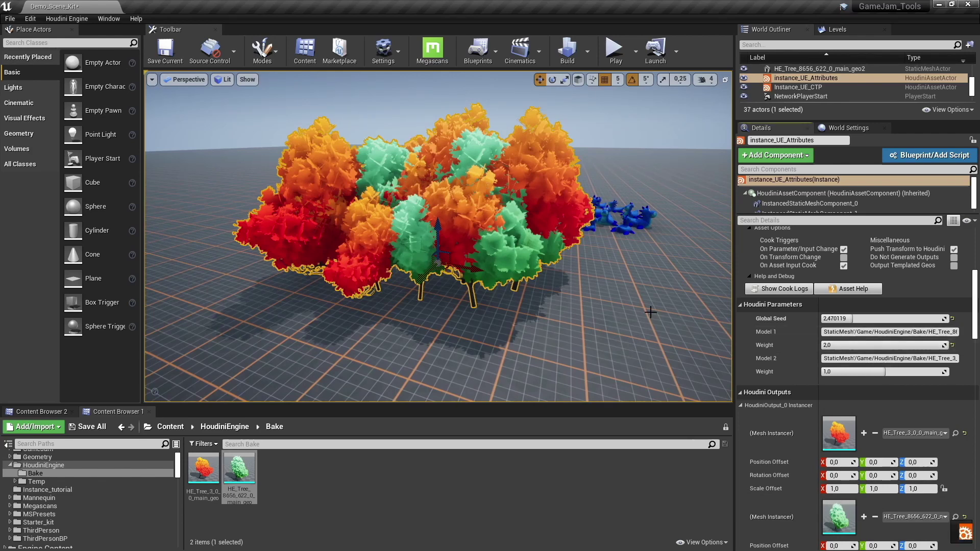
pyautogui.moveTo(619, 311); pyautogui.dragTo(619, 357, button='right')
pyautogui.moveTo(438, 237)
pyautogui.keyDown('alt'); pyautogui.mouseDown()
pyautogui.moveTo(531, 266)
pyautogui.moveTo(622, 225)
pyautogui.moveTo(679, 245)
pyautogui.moveTo(638, 230)
pyautogui.moveTo(511, 240)
pyautogui.moveTo(449, 230)
pyautogui.mouseUp(); pyautogui.keyUp('alt')
pyautogui.keyDown('alt'); pyautogui.moveTo(450, 230); pyautogui.dragTo(382, 235, button='right'); pyautogui.keyUp('alt')
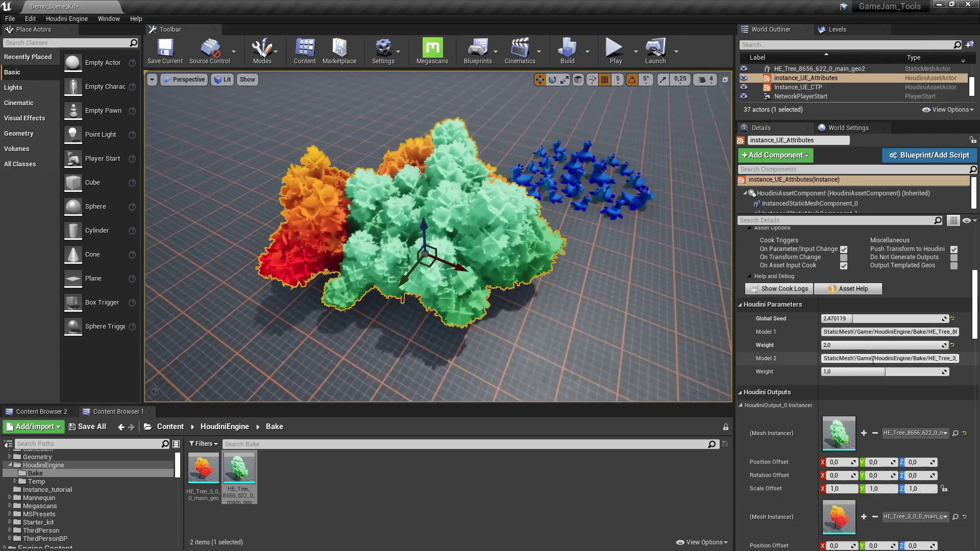
# - Set the Model 1 weight to 0.0, inspect the tree distribution, and return the weight to 1.0
pyautogui.click(853, 345)
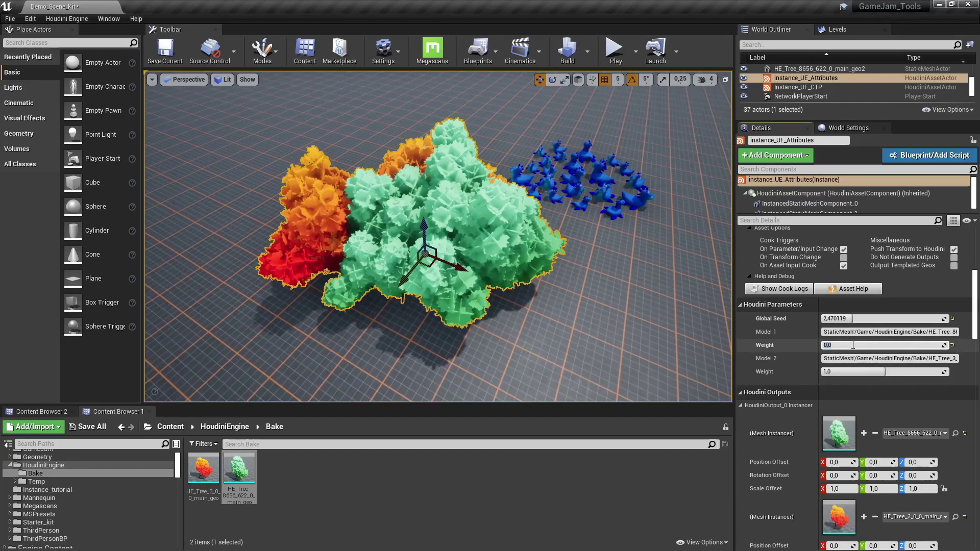
pyautogui.press('Return')
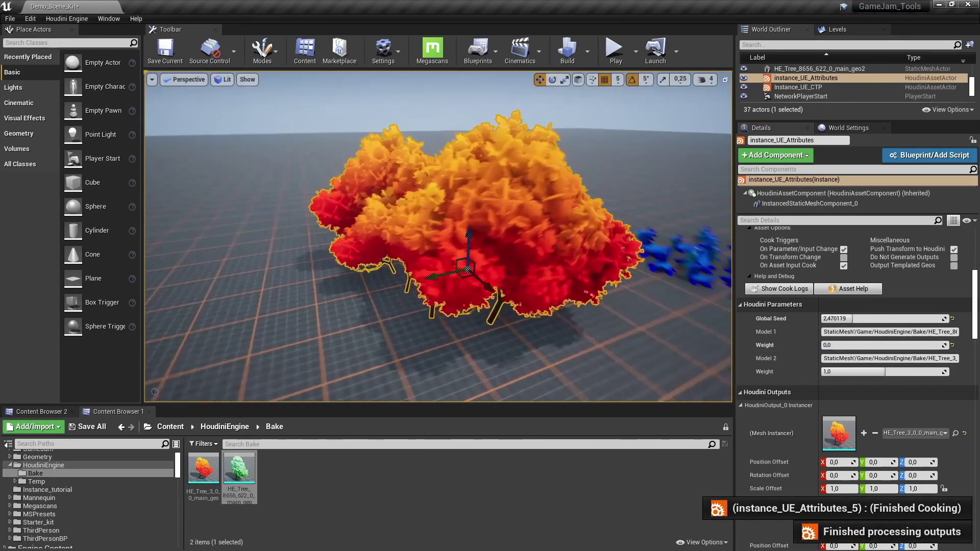
pyautogui.moveTo(510, 256); pyautogui.dragTo(572, 260, button='right')
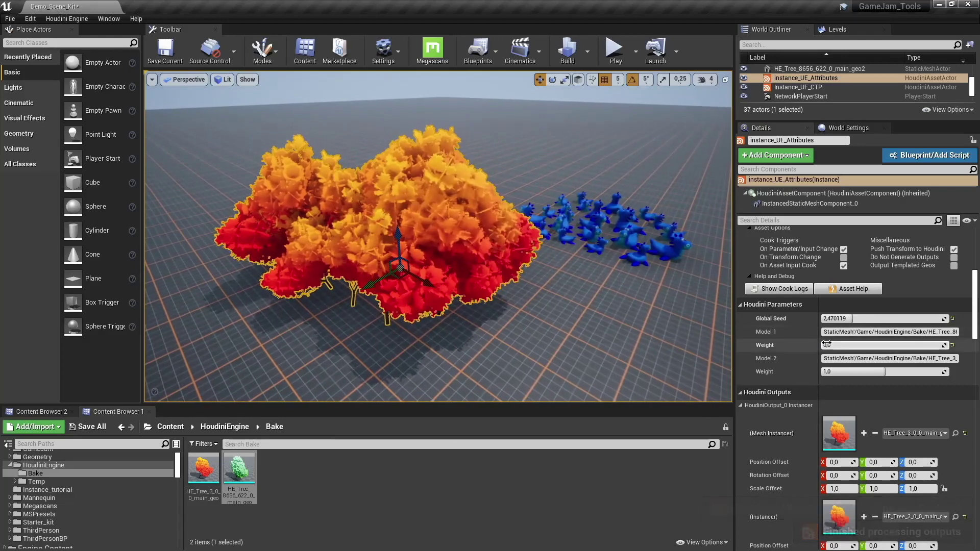
pyautogui.click(826, 345)
pyautogui.press('Return')
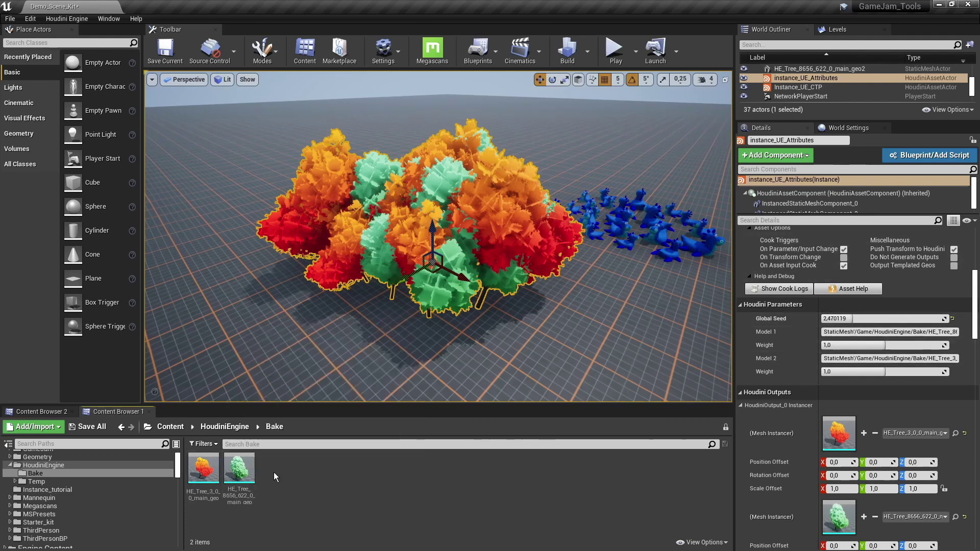
# - Assign the green HE_Tree_8656_622_0_main_geo mesh to Model 2, and restore the orange HE_Tree_3_0_0_main_geo mesh
pyautogui.moveTo(236, 469)
pyautogui.moveTo(236, 470); pyautogui.dragTo(828, 358)
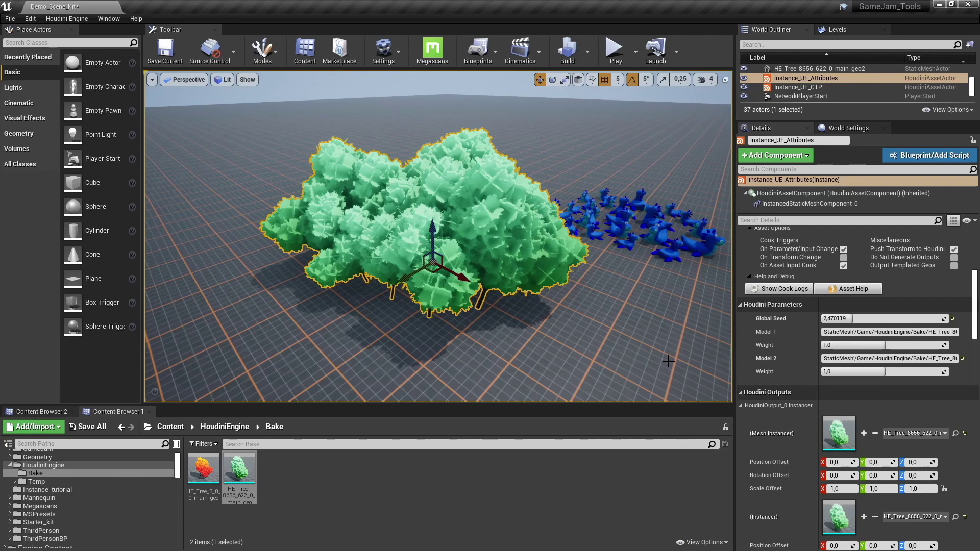
pyautogui.moveTo(203, 465); pyautogui.dragTo(852, 360)
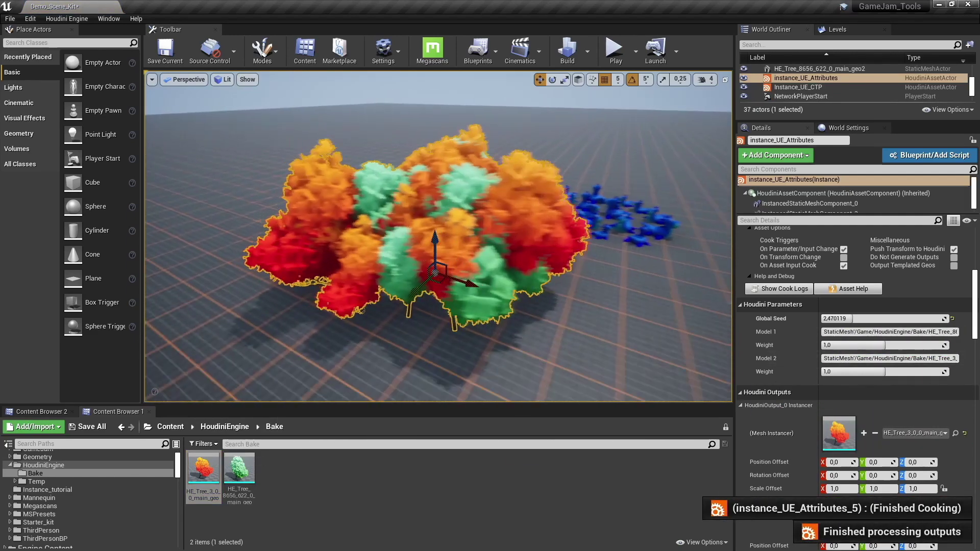
# - Collapse the Houdini Outputs section of the instance_UE_Attributes asset and return to its parameters
pyautogui.scroll(-5, 794, 433)
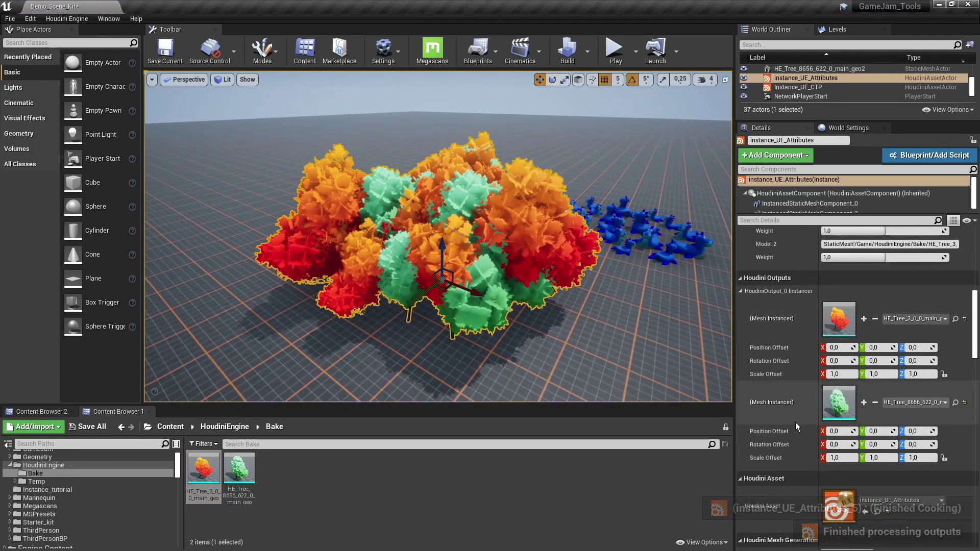
pyautogui.click(741, 278)
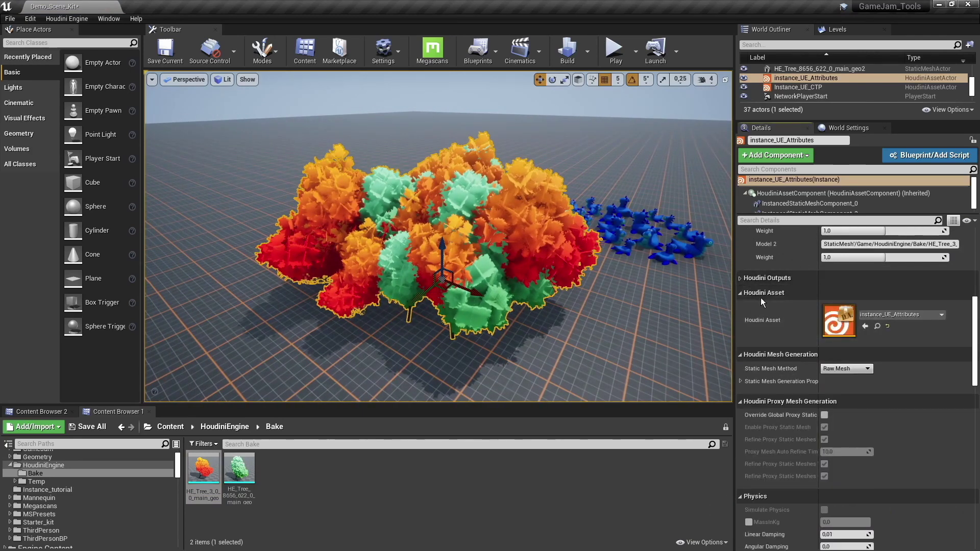
pyautogui.scroll(3, 793, 316)
pyautogui.scroll(3, 792, 327)
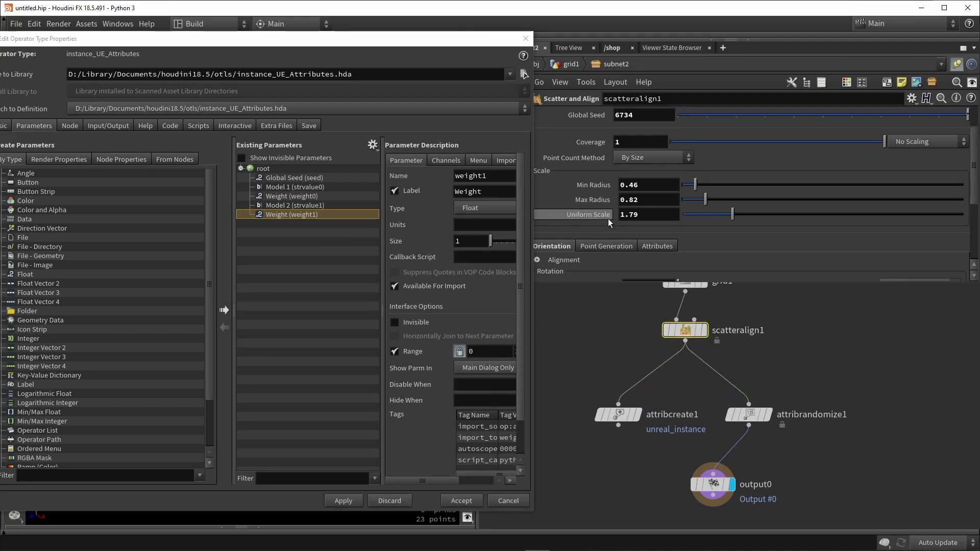
# - Switch to Houdini, expose scatteralign1's Uniform Scale as an asset parameter below the last Weight, and accept the changes
pyautogui.moveTo(592, 215); pyautogui.dragTo(327, 262)
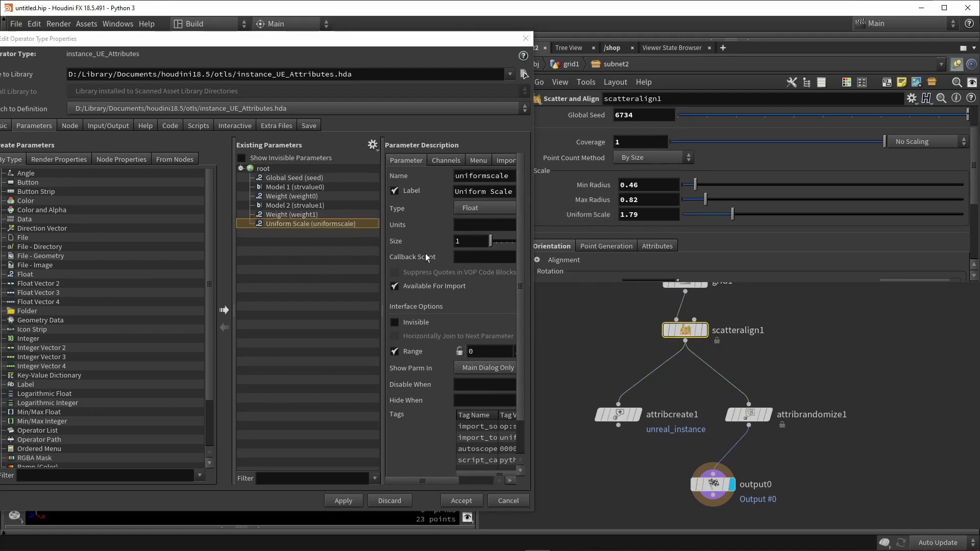
pyautogui.click(352, 501)
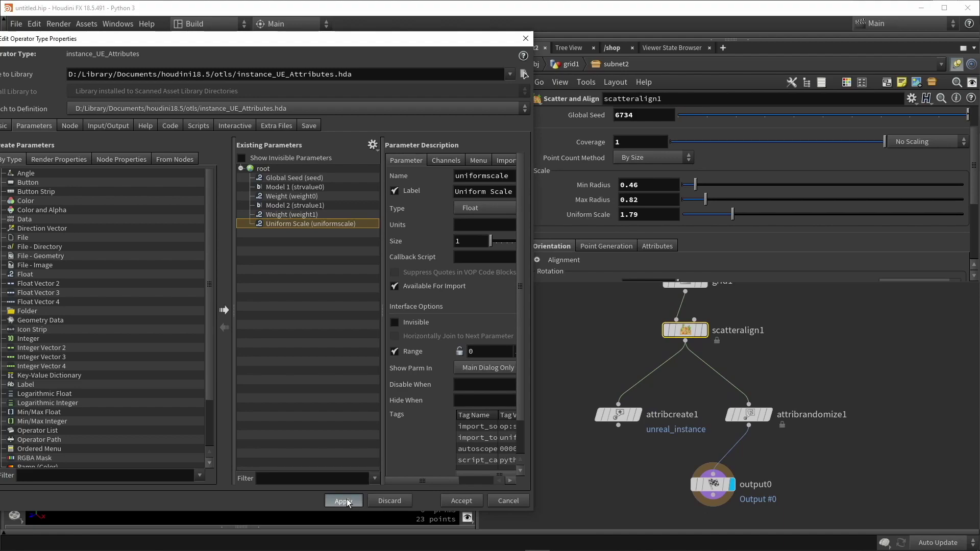
pyautogui.click(461, 501)
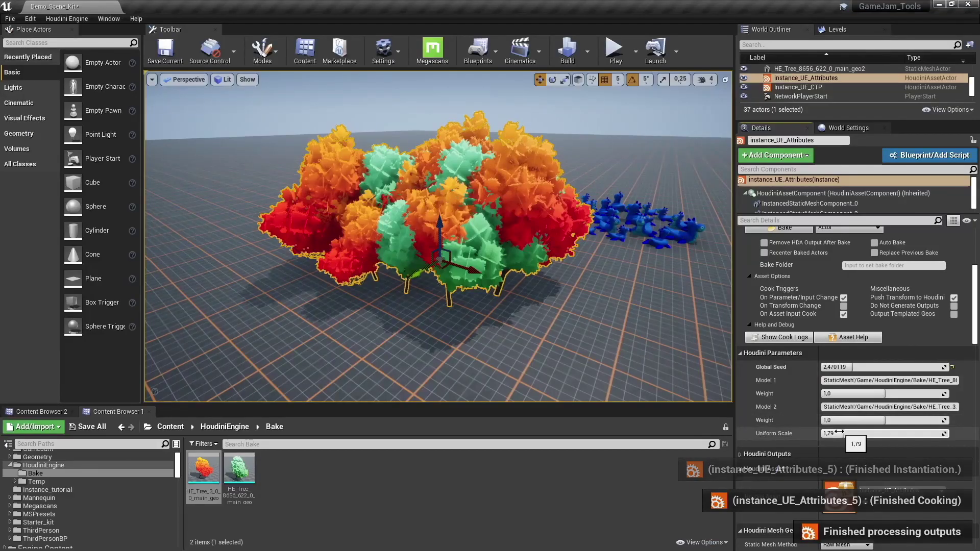
# - Switch to Unreal, try a larger Uniform Scale, set it to about 0.71, and inspect the scattered trees without editor overlays
pyautogui.moveTo(842, 433); pyautogui.dragTo(860, 433)
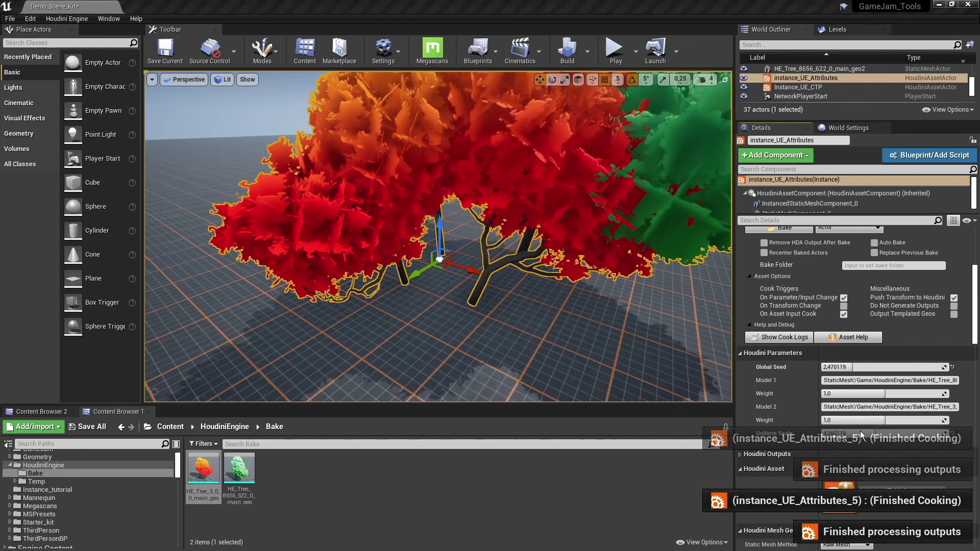
pyautogui.moveTo(877, 436); pyautogui.dragTo(834, 435)
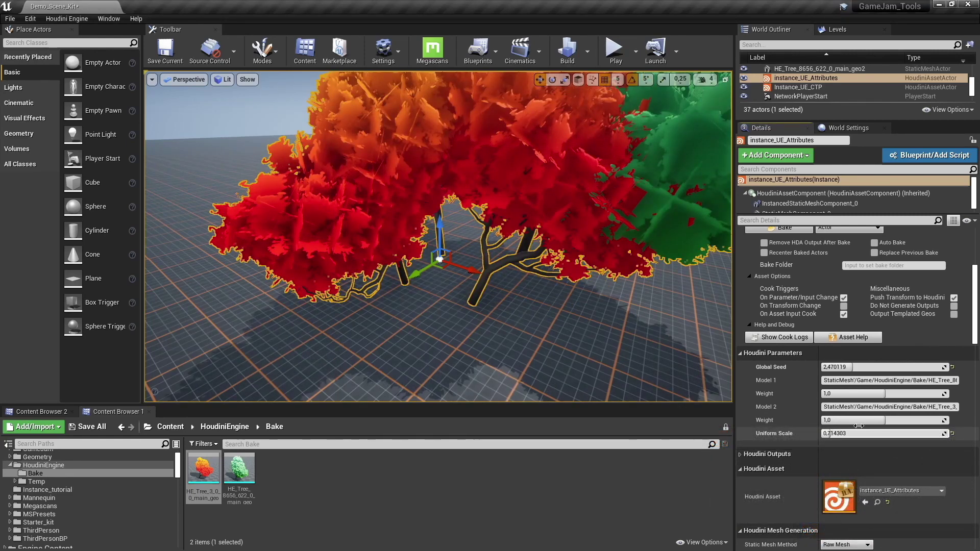
pyautogui.moveTo(578, 213); pyautogui.dragTo(436, 233, button='right')
pyautogui.press('g')
pyautogui.keyDown('alt'); pyautogui.moveTo(490, 202); pyautogui.dragTo(557, 246); pyautogui.keyUp('alt')
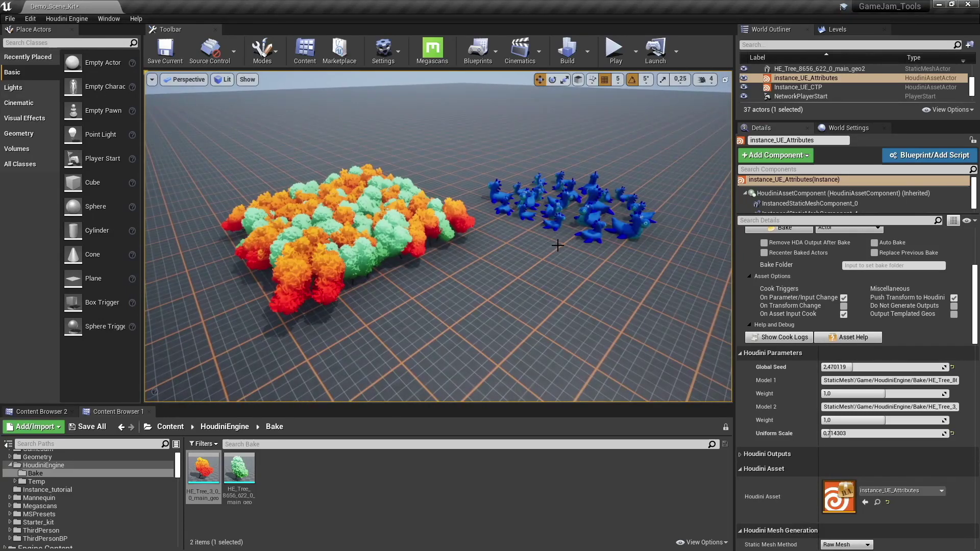
# - Select the Instance_UE_CTP asset and expand its Houdini outputs to examine the generated mesh
pyautogui.click(588, 213)
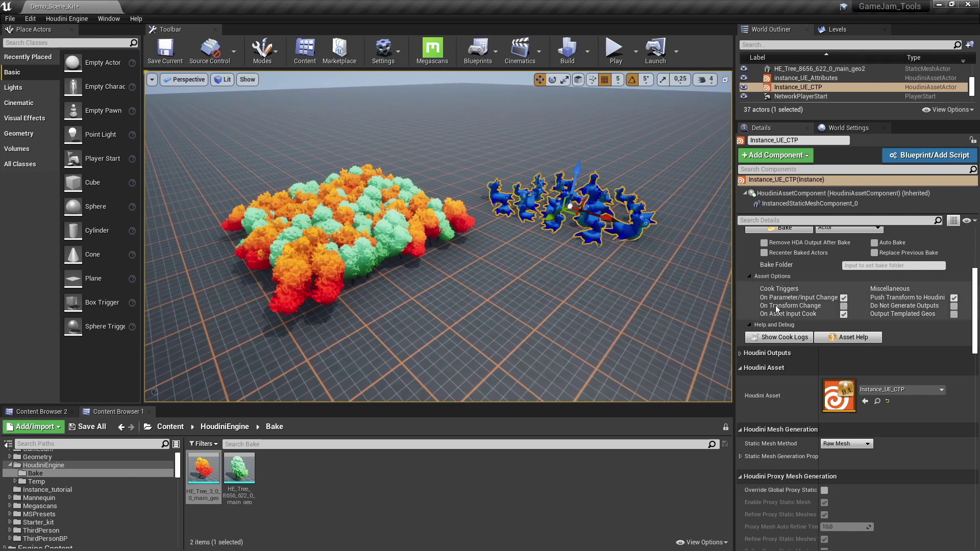
pyautogui.click(740, 354)
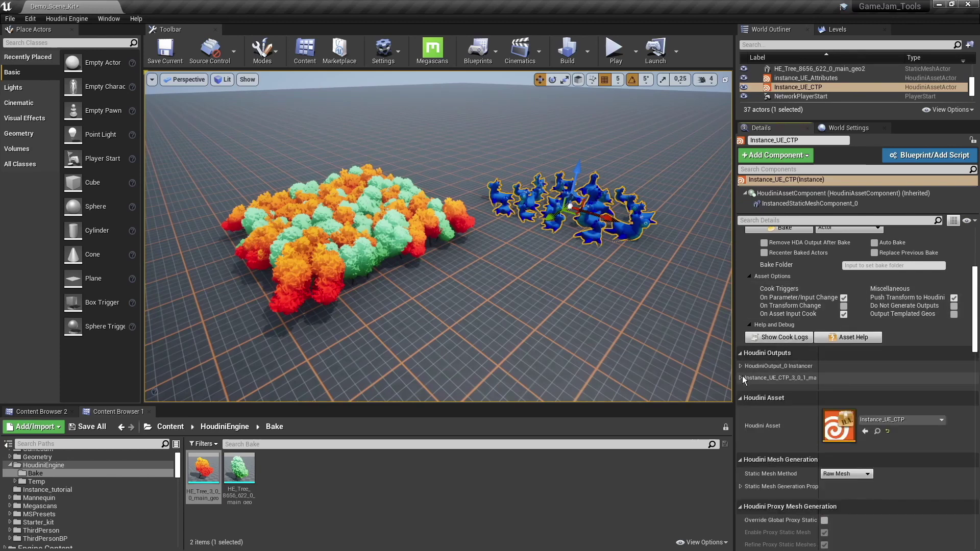
pyautogui.click(740, 377)
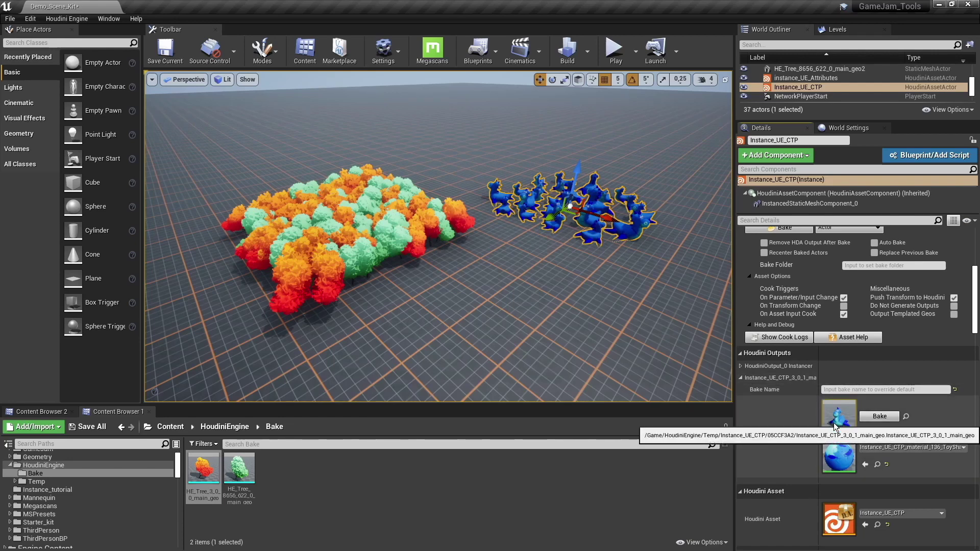
# - Select the instance_UE_Attributes trees, frame them, and compare them with the blue instances without editor overlays
pyautogui.click(360, 241)
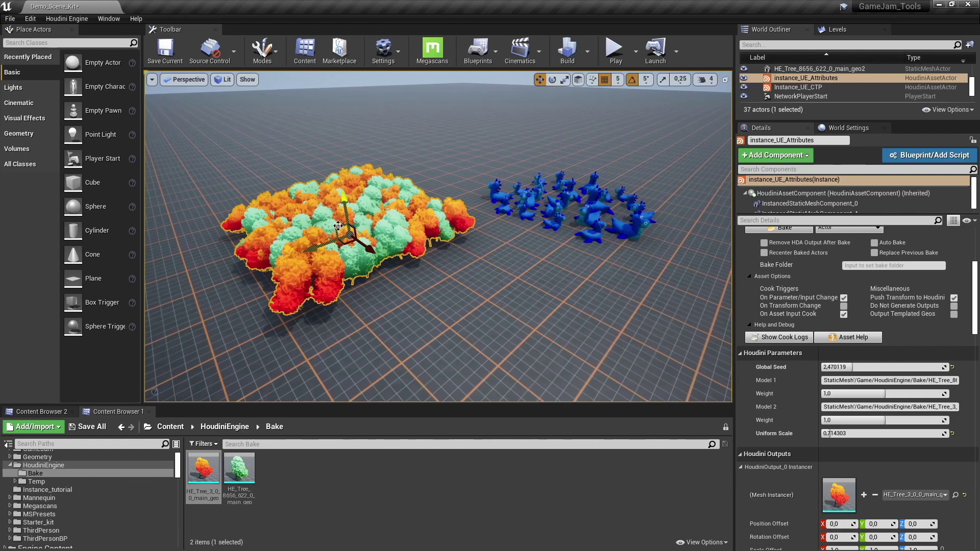
pyautogui.press('f')
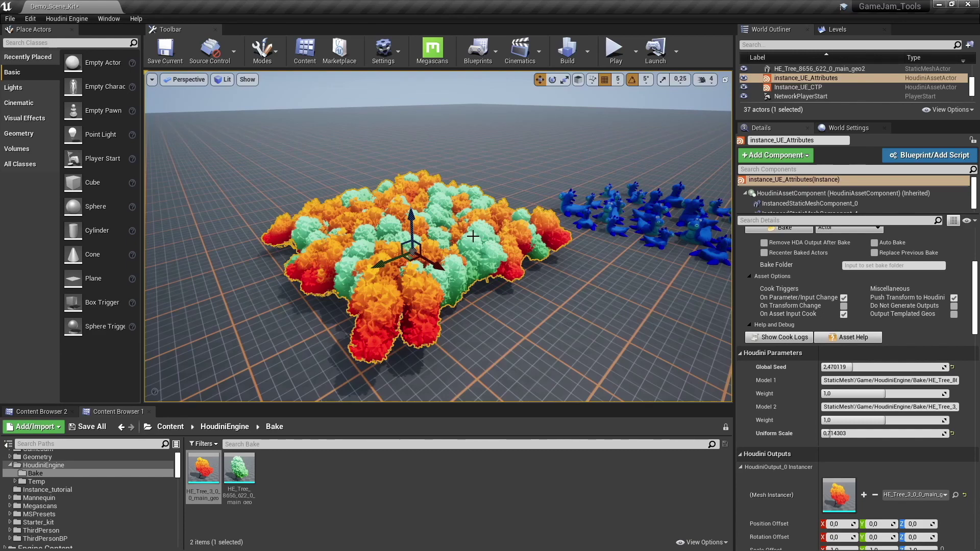
pyautogui.moveTo(473, 236); pyautogui.dragTo(490, 249, button='right')
pyautogui.press('g')
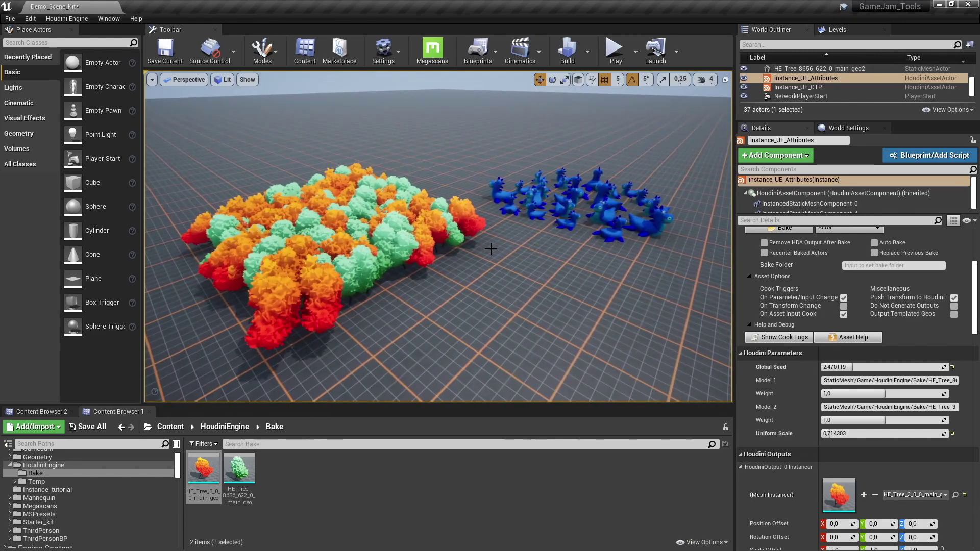